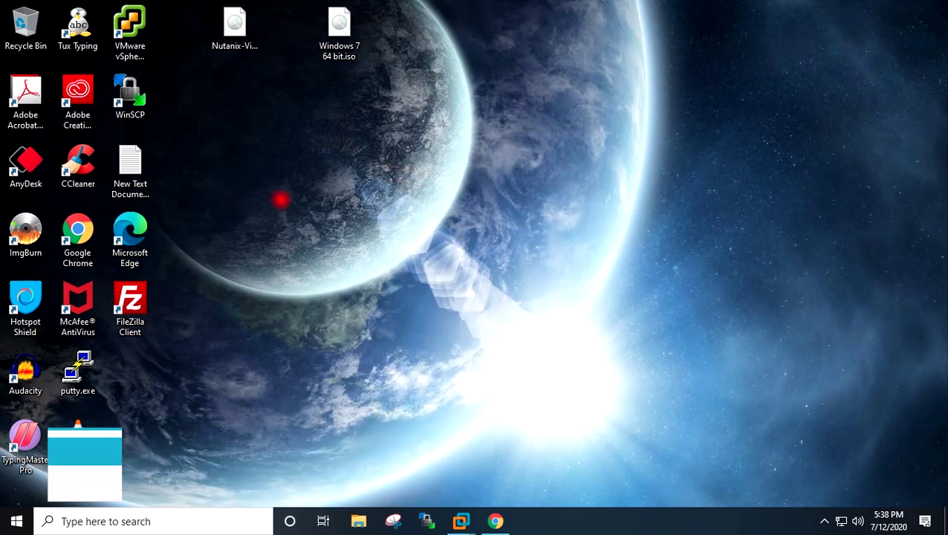
# - Point out the Windows 7 64 bit ISO and Nutanix-VirtIO-1.1.5.iso files on the desktop
pyautogui.click(327, 44)
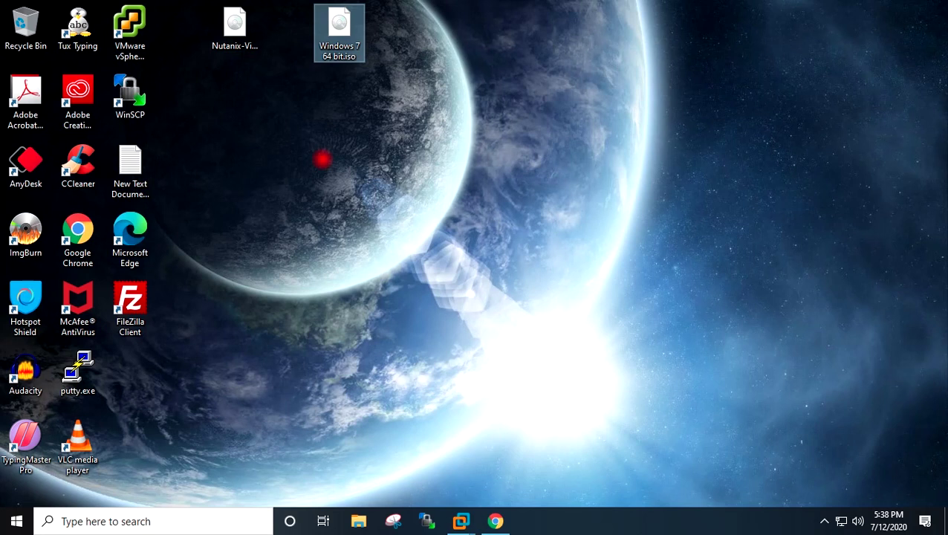
pyautogui.click(235, 28)
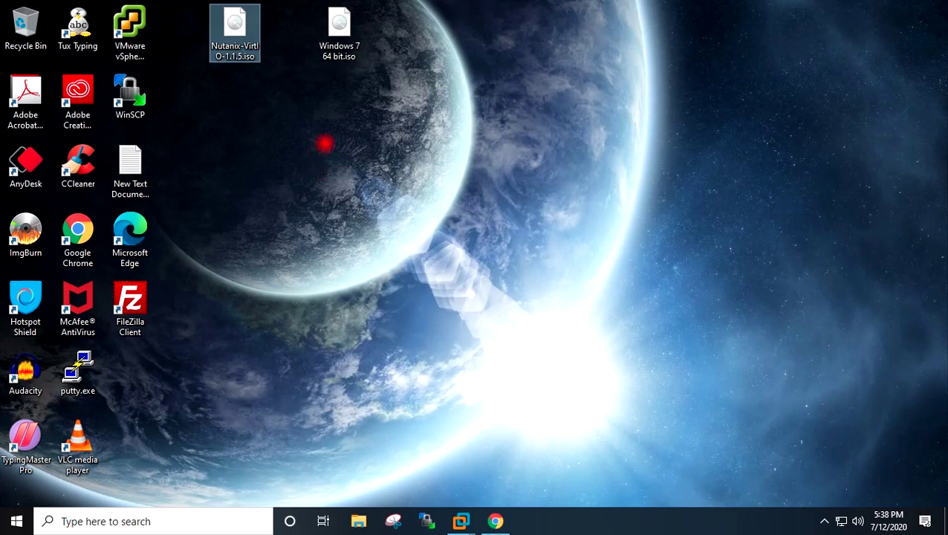
pyautogui.click(325, 143)
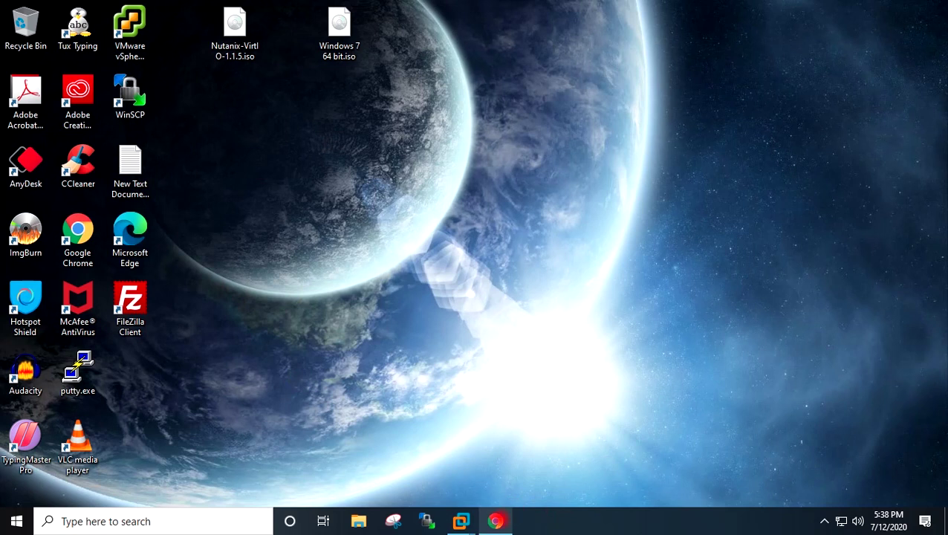
# - Bring Chrome back and load the Prism console at 192.168.0.62:9440
pyautogui.moveTo(496, 521)
pyautogui.click(495, 457)
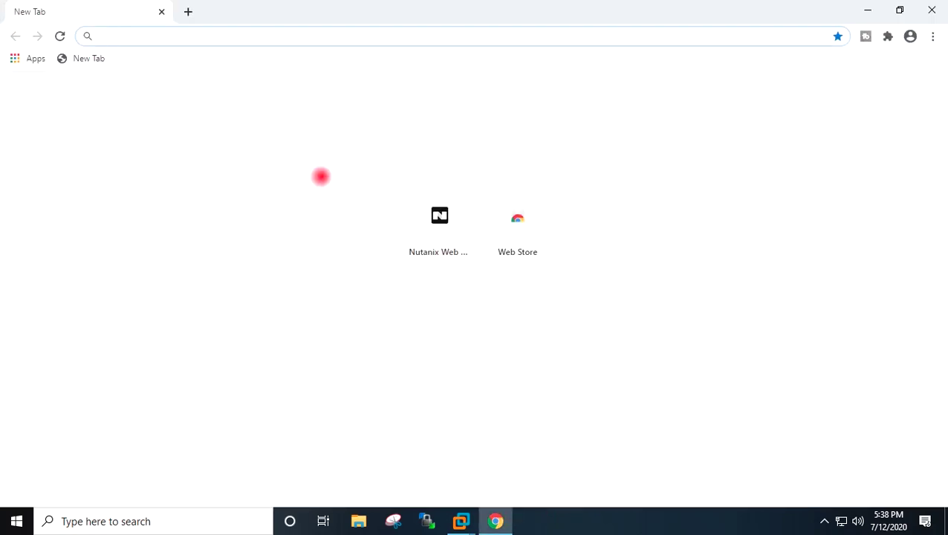
pyautogui.write('19')
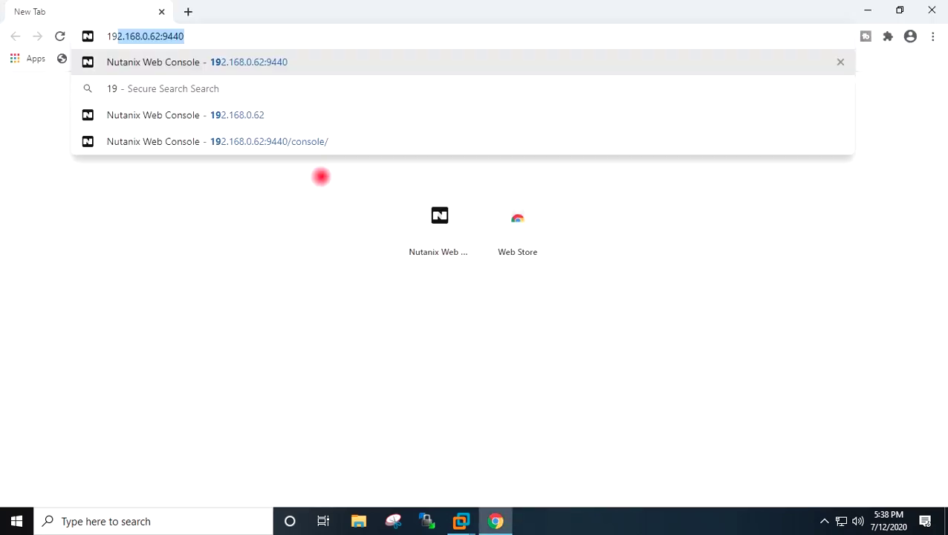
pyautogui.write('2.')
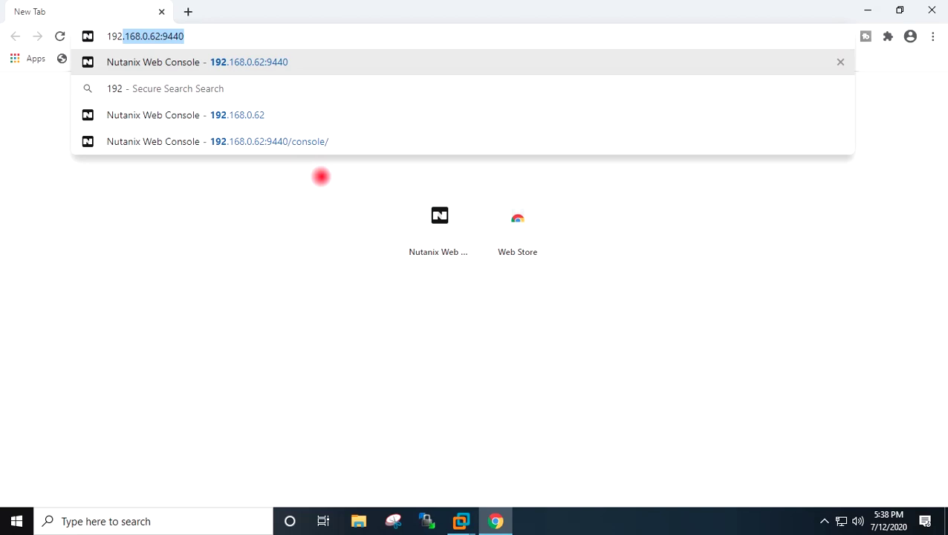
pyautogui.press('Right')
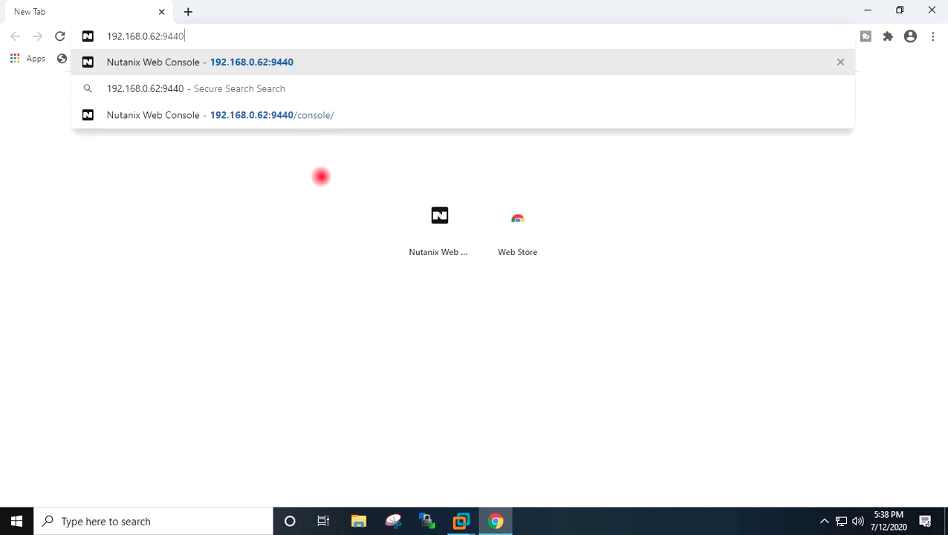
pyautogui.press('BackSpace')
pyautogui.press('BackSpace')
pyautogui.press('BackSpace')
pyautogui.press('BackSpace')
pyautogui.press('BackSpace')
pyautogui.press('Return')
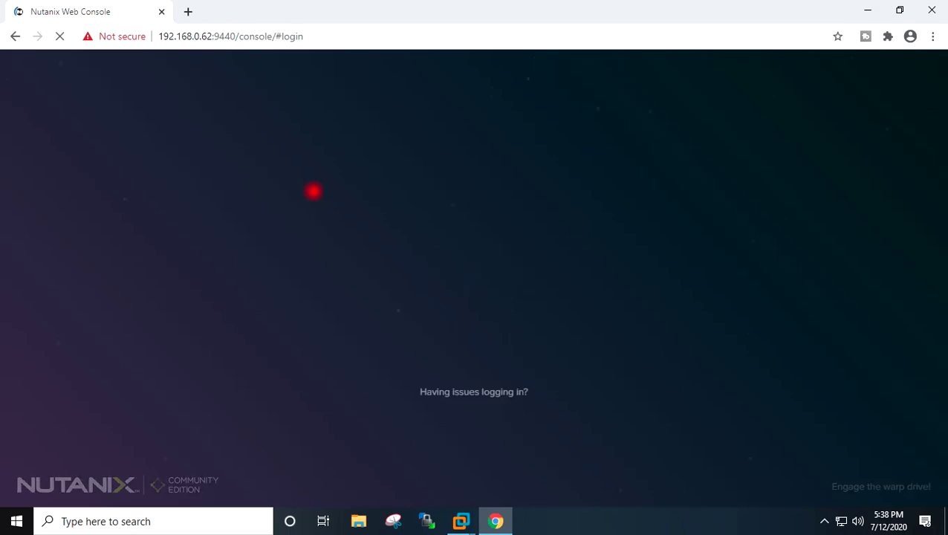
# - Log in to Prism with the admin username and the account password
pyautogui.click(393, 277)
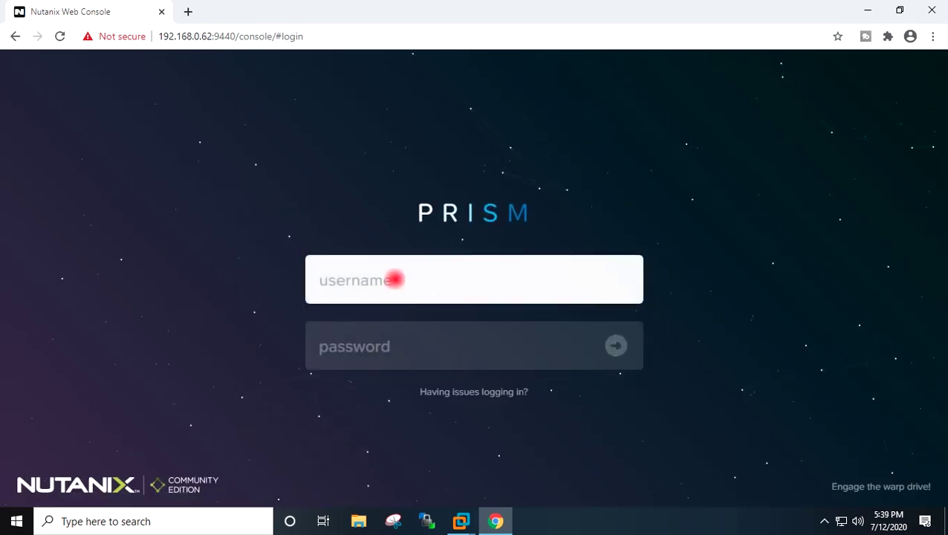
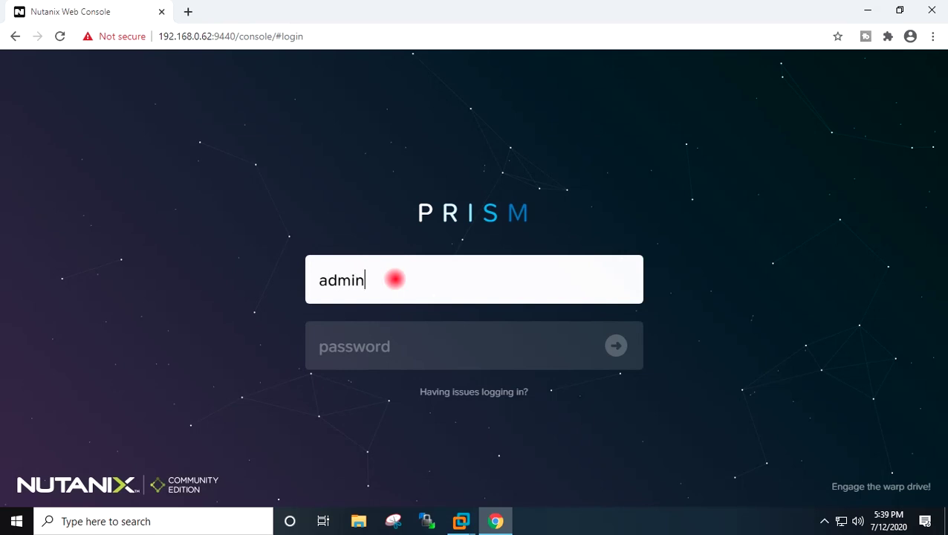
pyautogui.press('Tab')
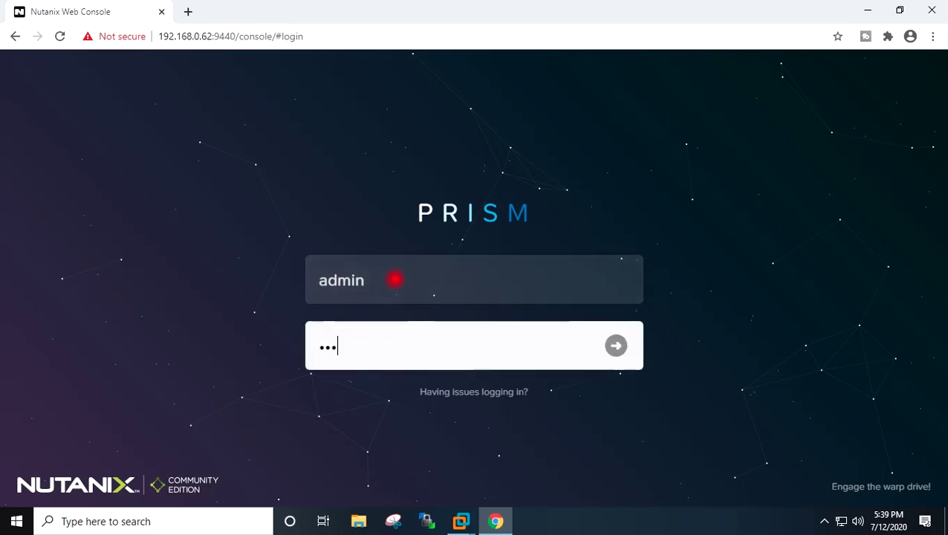
pyautogui.press('BackSpace')
pyautogui.press('BackSpace')
pyautogui.press('BackSpace')
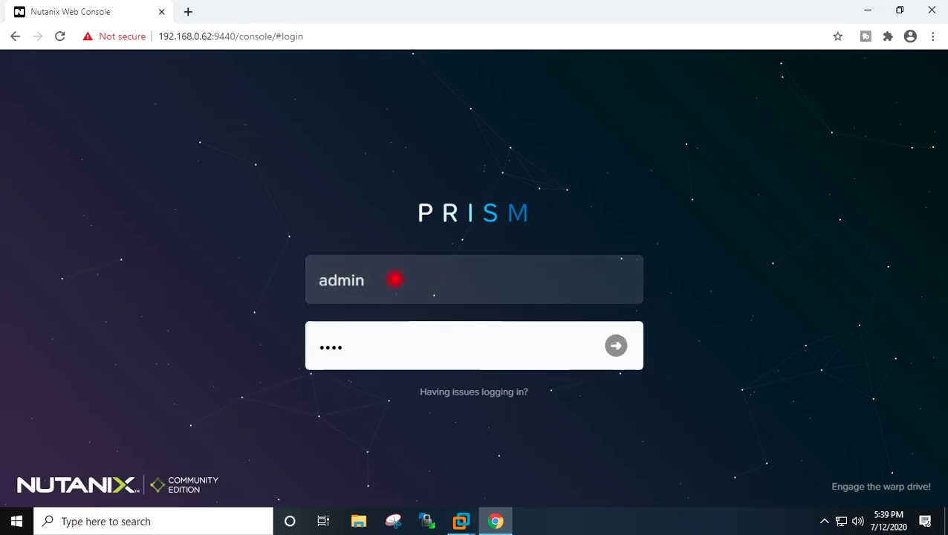
pyautogui.press('BackSpace')
pyautogui.press('BackSpace')
pyautogui.press('BackSpace')
pyautogui.press('BackSpace')
pyautogui.press('Return')
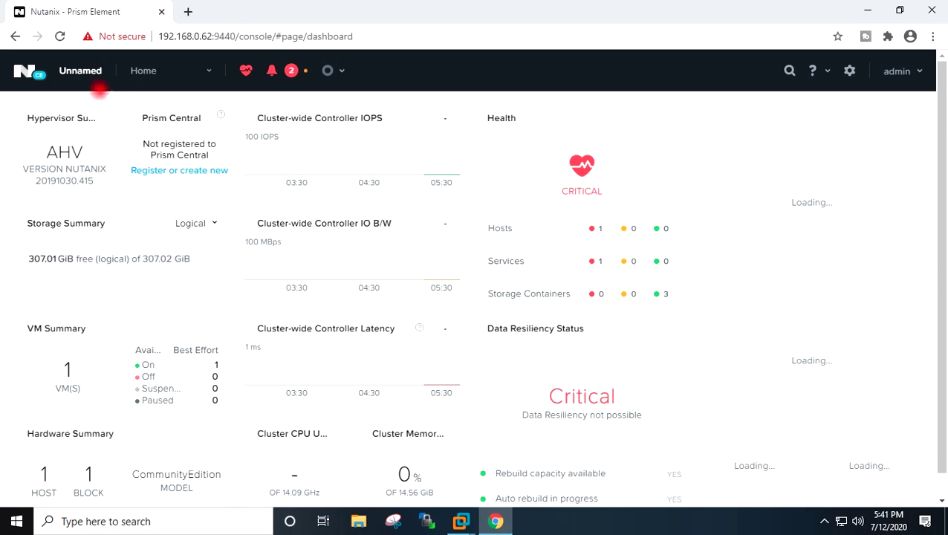
# - Rename the cluster from Unnamed to Home-LAB in Cluster Details and save
pyautogui.click(75, 72)
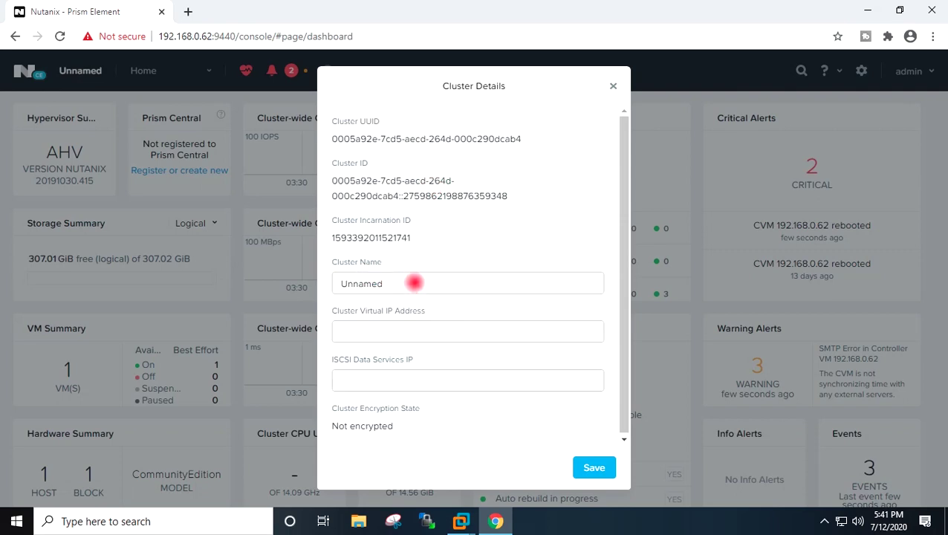
pyautogui.moveTo(429, 278); pyautogui.dragTo(307, 280)
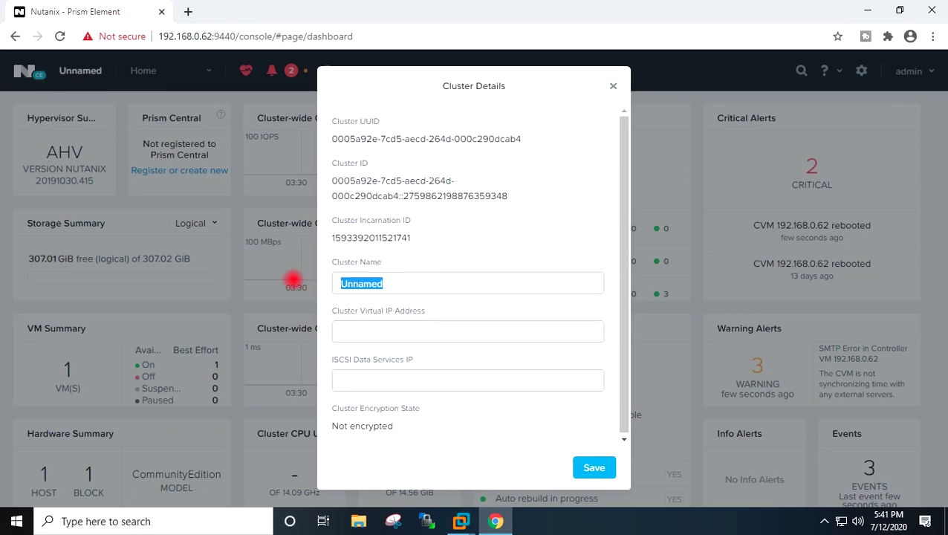
pyautogui.write('Home')
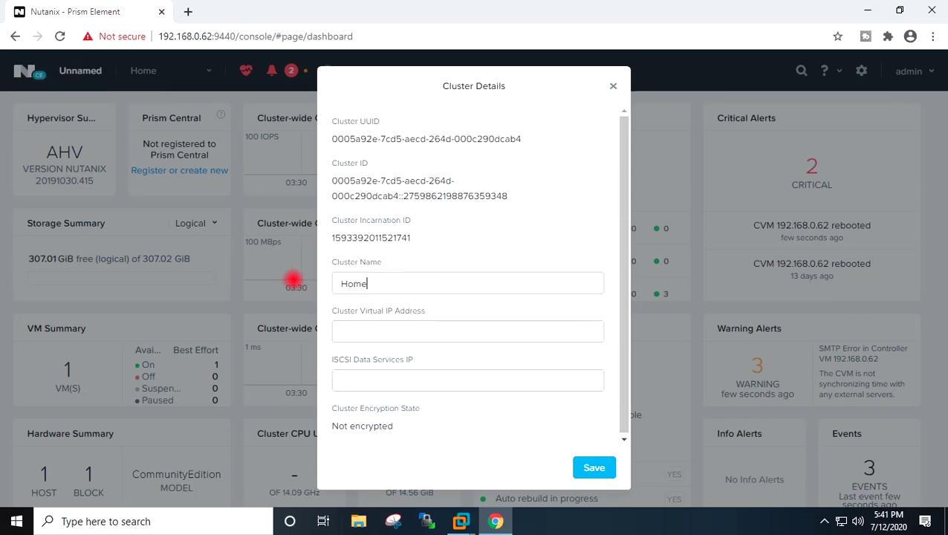
pyautogui.write('-LAB')
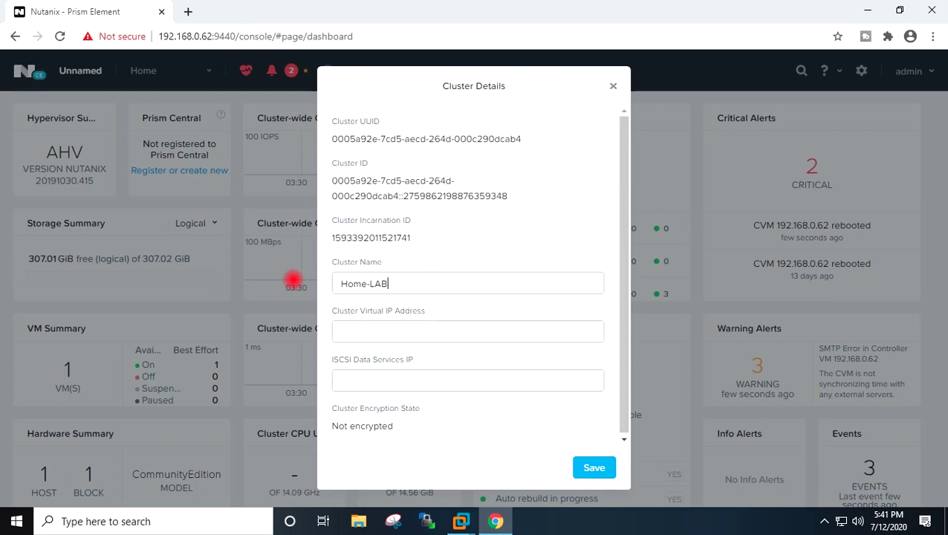
pyautogui.click(594, 467)
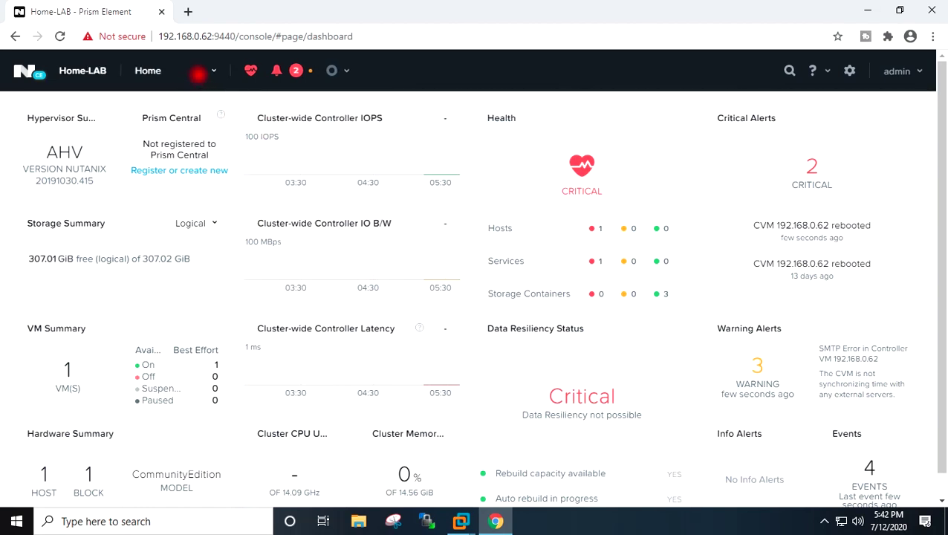
pyautogui.click(197, 73)
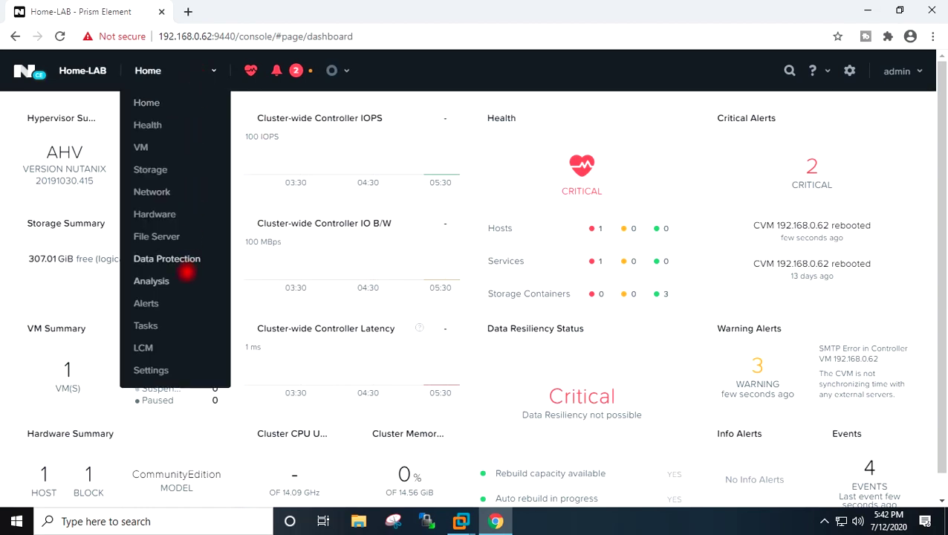
# - Add 0.pool.ntp.org as the cluster's NTP server in Settings
pyautogui.click(159, 370)
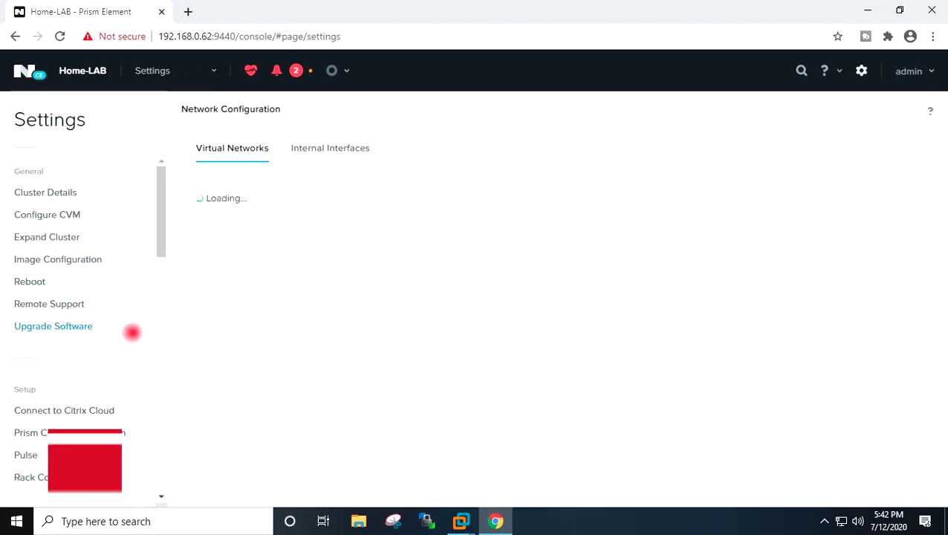
pyautogui.scroll(-2, 136, 200)
pyautogui.scroll(2, 133, 200)
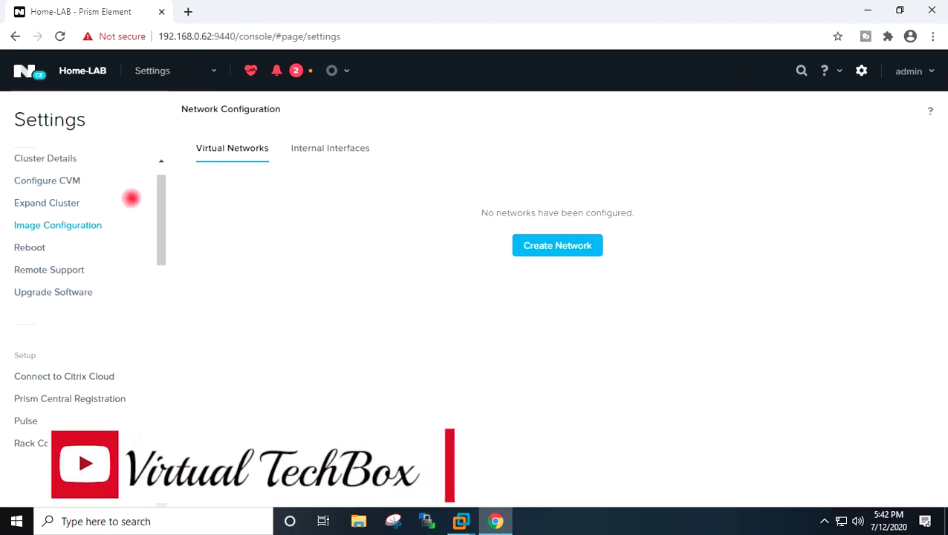
pyautogui.scroll(-5, 131, 198)
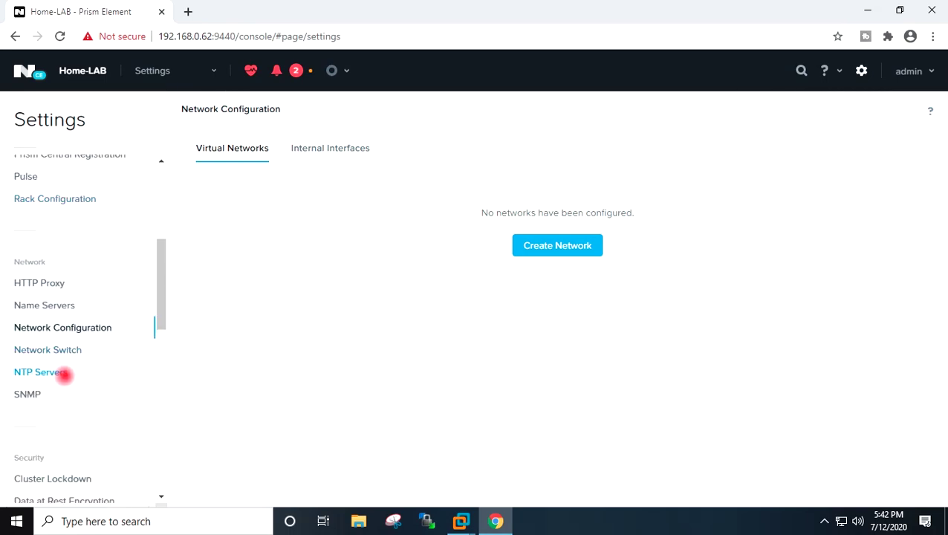
pyautogui.click(60, 372)
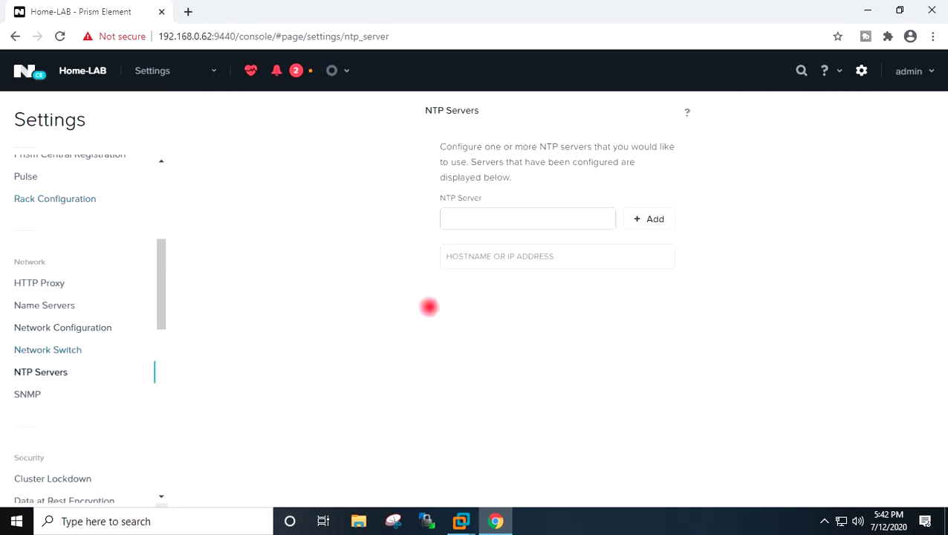
pyautogui.click(525, 219)
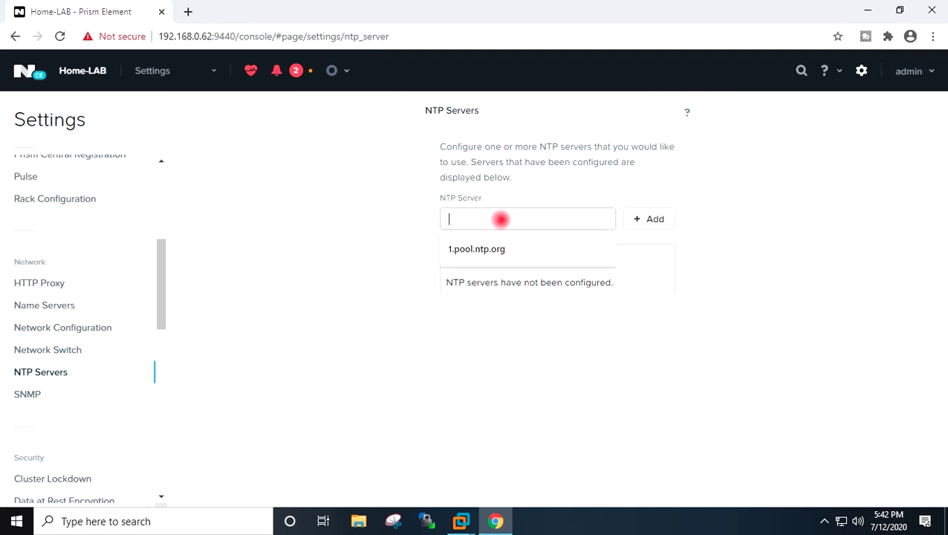
pyautogui.write('0')
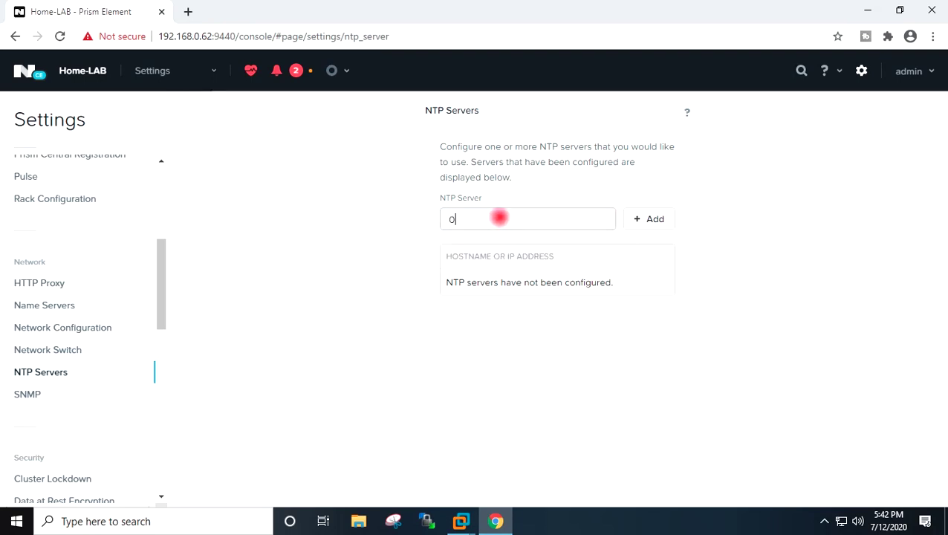
pyautogui.write('.p')
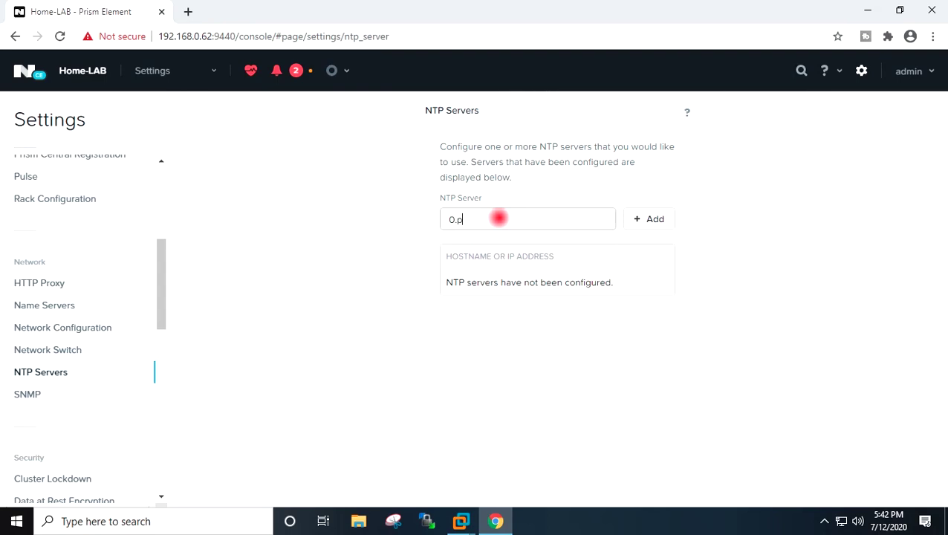
pyautogui.write('ool.ntp.org')
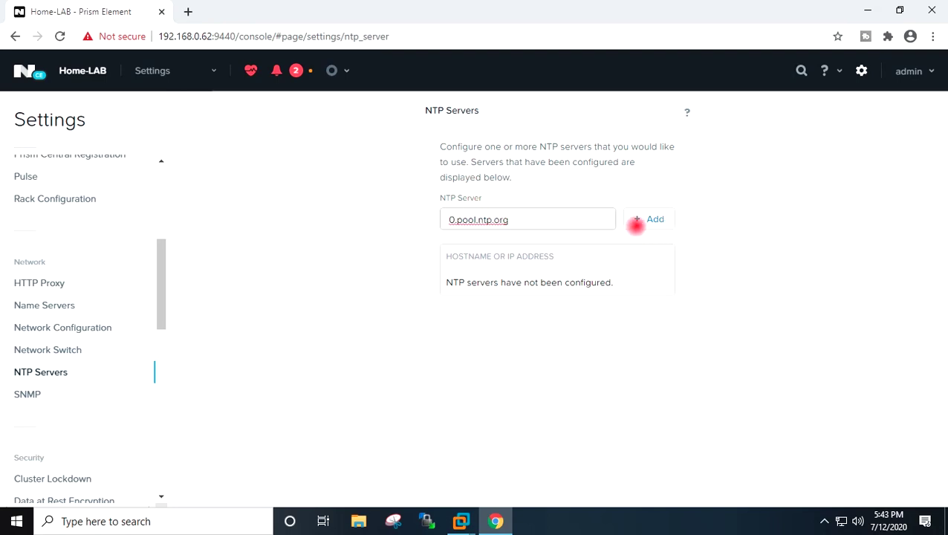
pyautogui.click(640, 219)
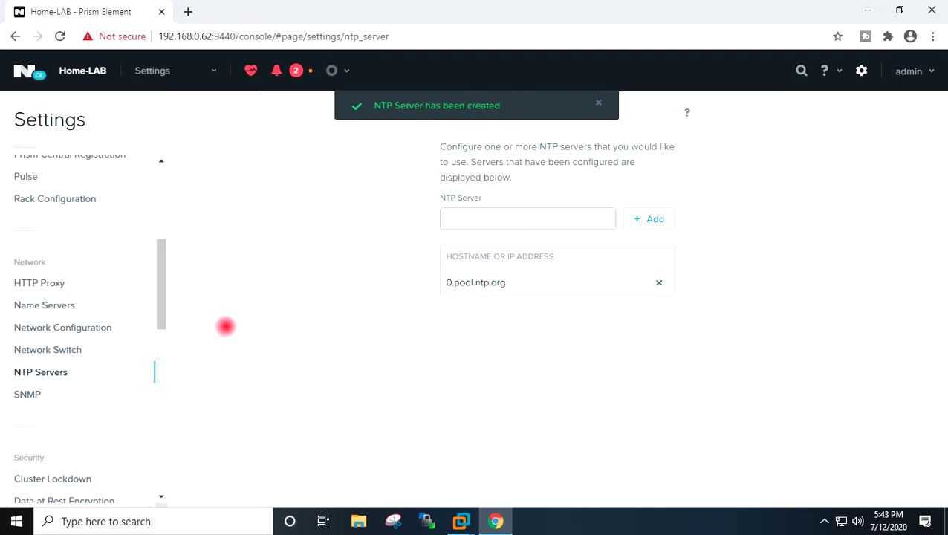
pyautogui.click(91, 327)
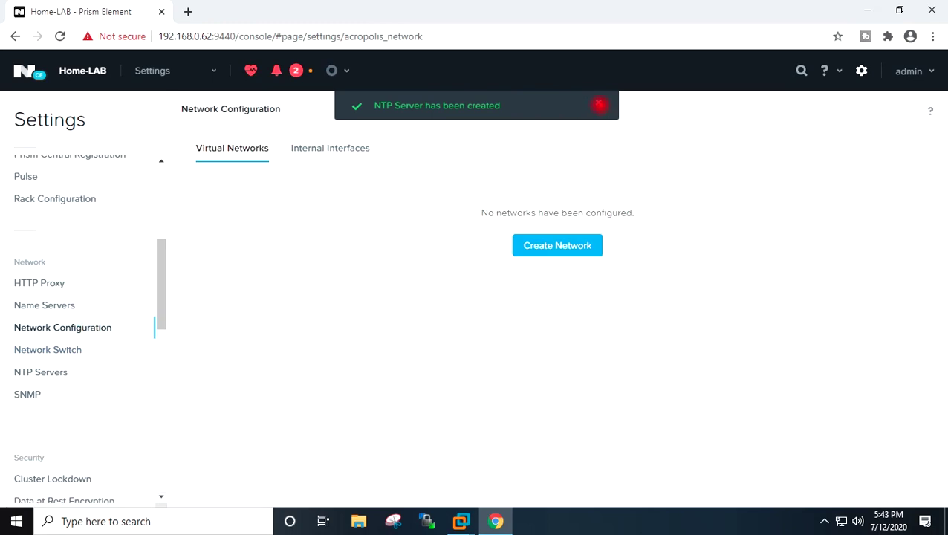
# - Create a virtual network named Lab-Network on VLAN 0
pyautogui.click(559, 245)
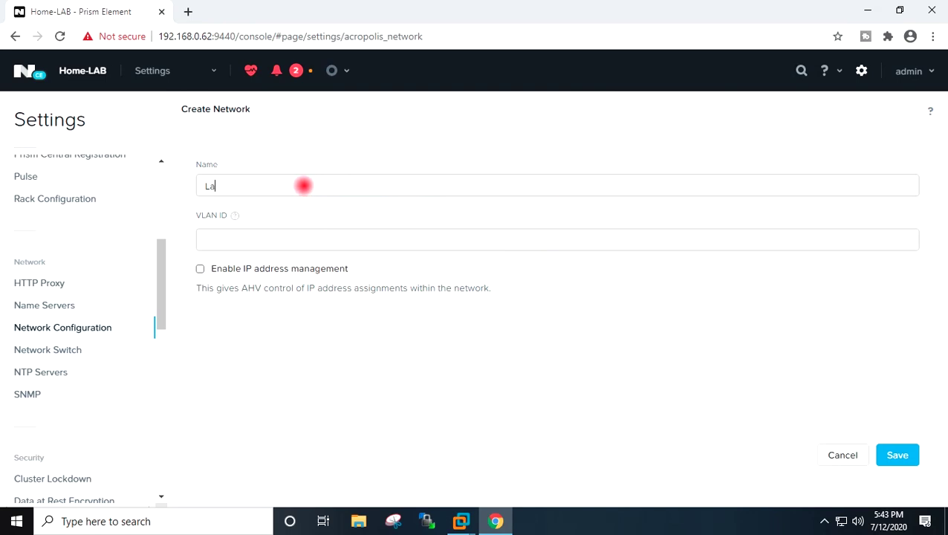
pyautogui.write('Lab-Network')
pyautogui.click(254, 244)
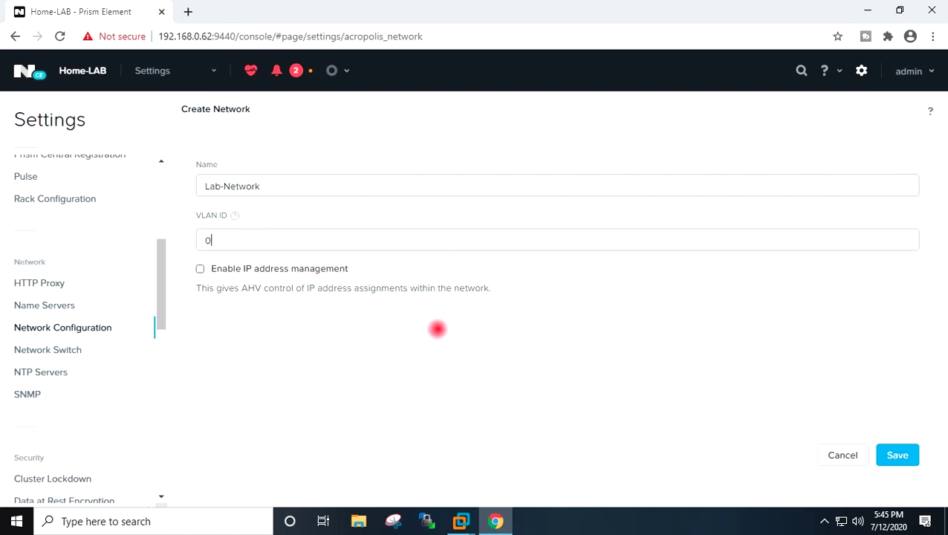
pyautogui.click(897, 455)
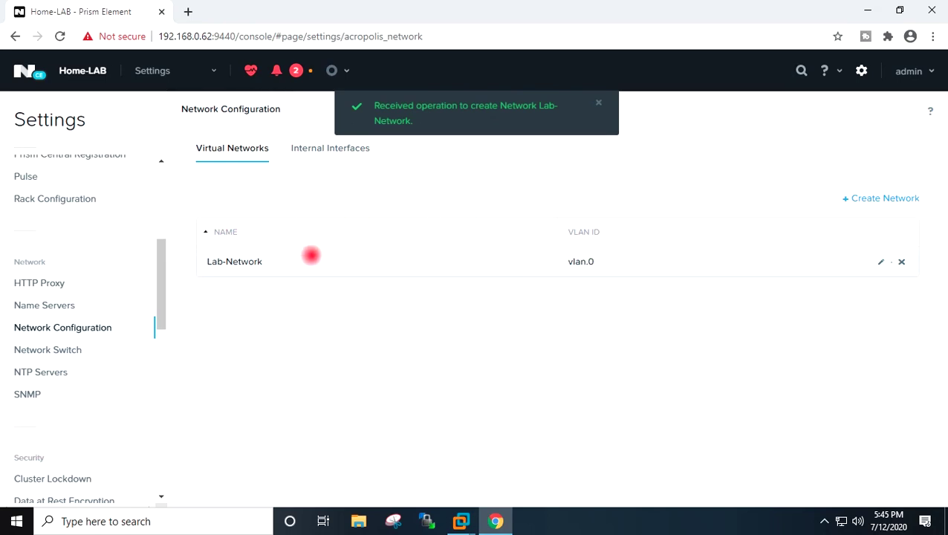
# - Open the Image Configuration settings page
pyautogui.scroll(2, 157, 235)
pyautogui.scroll(2, 134, 230)
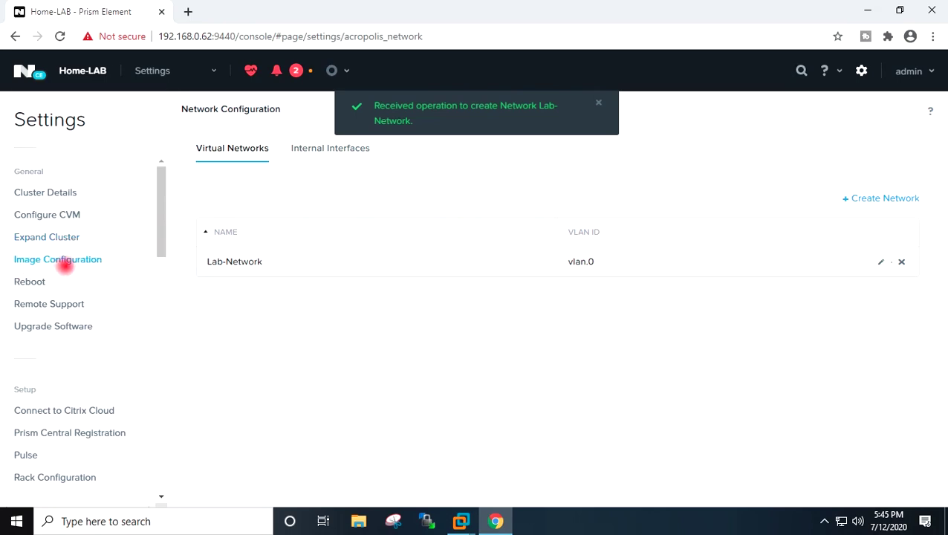
pyautogui.click(58, 262)
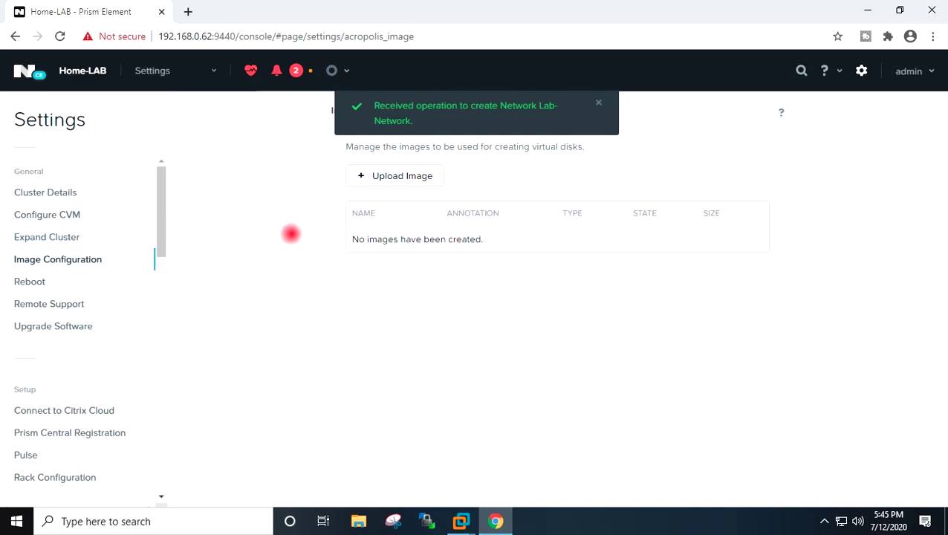
# - Start a new image named WIN7-ISO with image type ISO
pyautogui.click(599, 98)
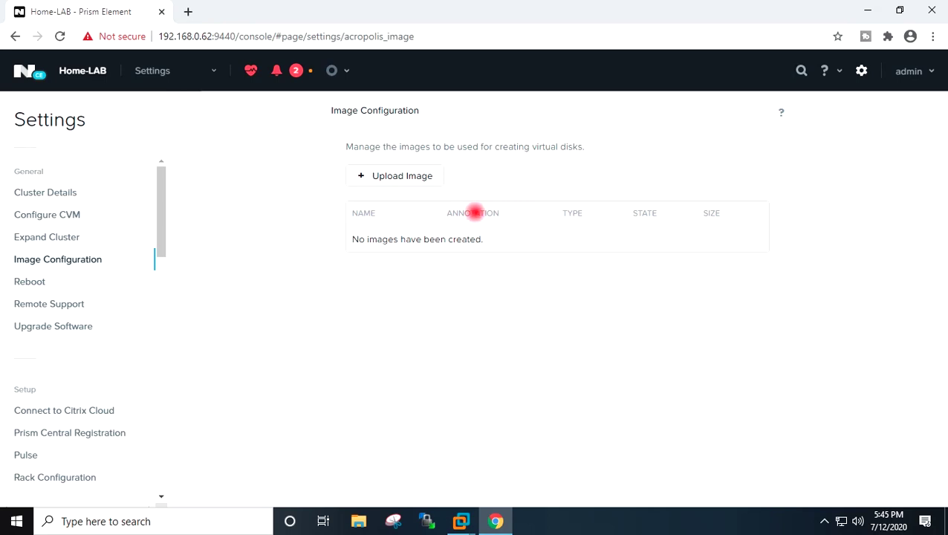
pyautogui.click(376, 175)
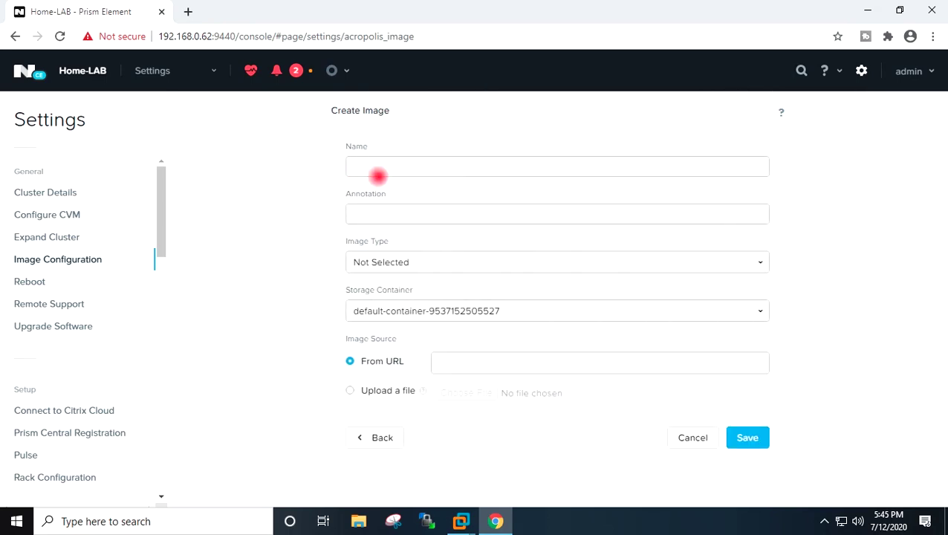
pyautogui.click(391, 167)
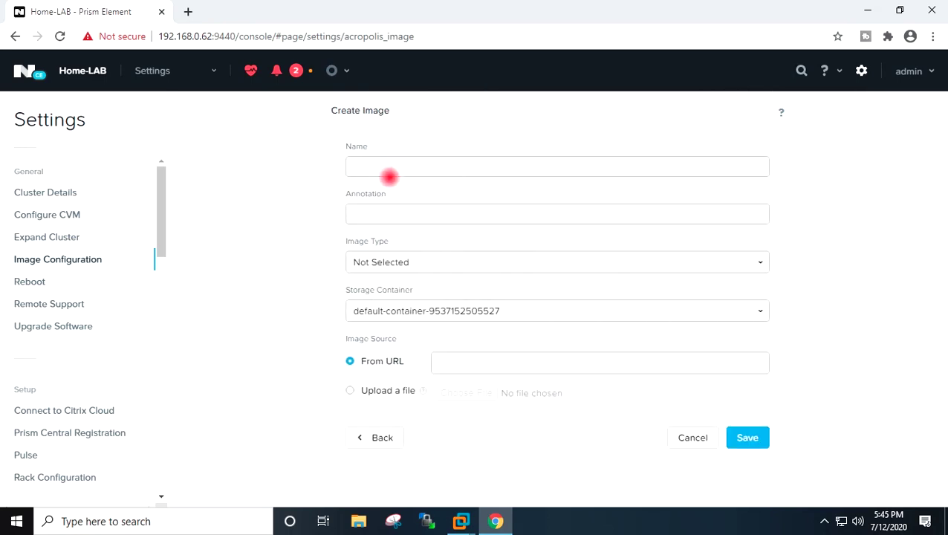
pyautogui.write('WIN7-ISO')
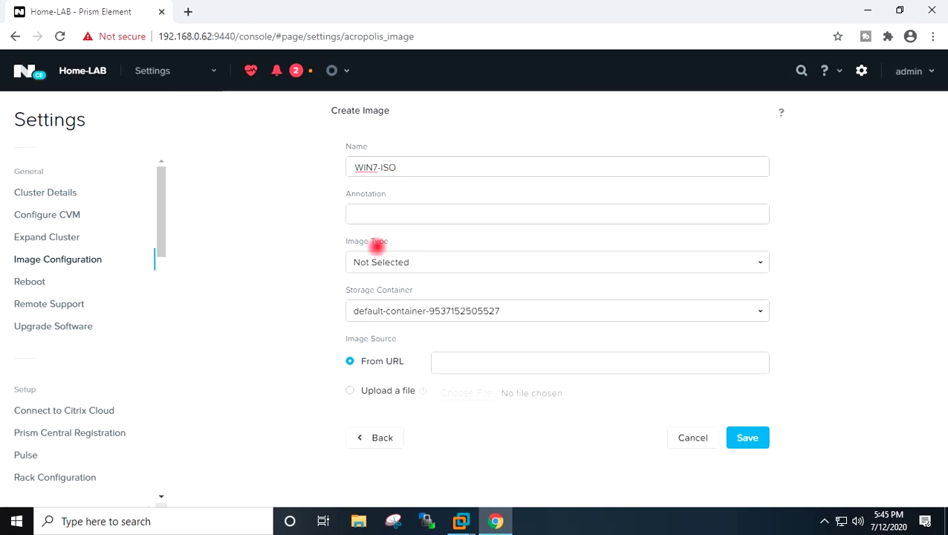
pyautogui.click(380, 261)
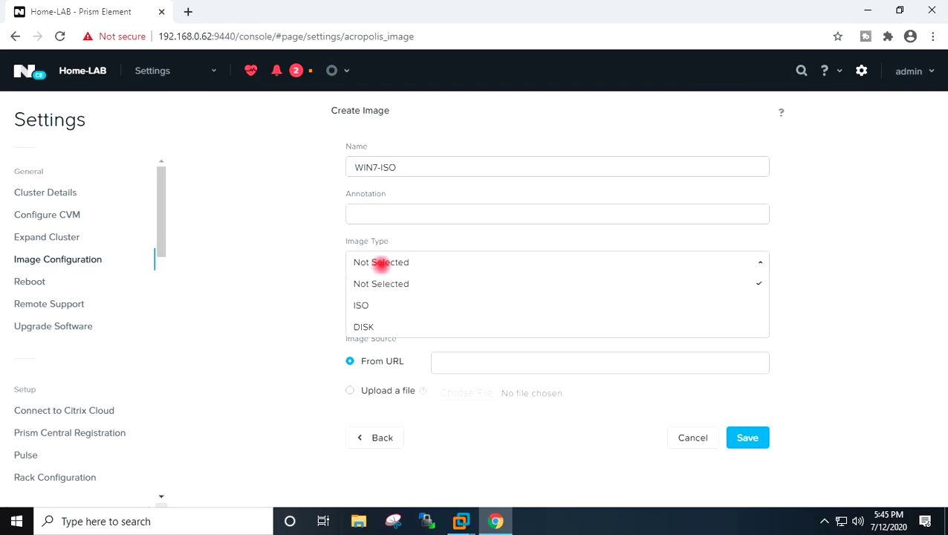
pyautogui.click(356, 301)
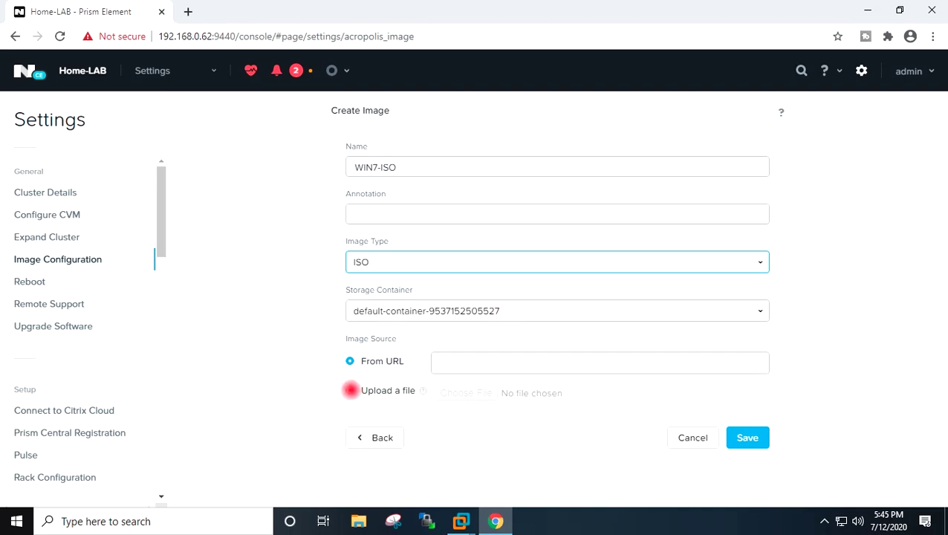
# - Upload Windows 7 64 bit.iso from the Desktop as its source and save
pyautogui.click(350, 390)
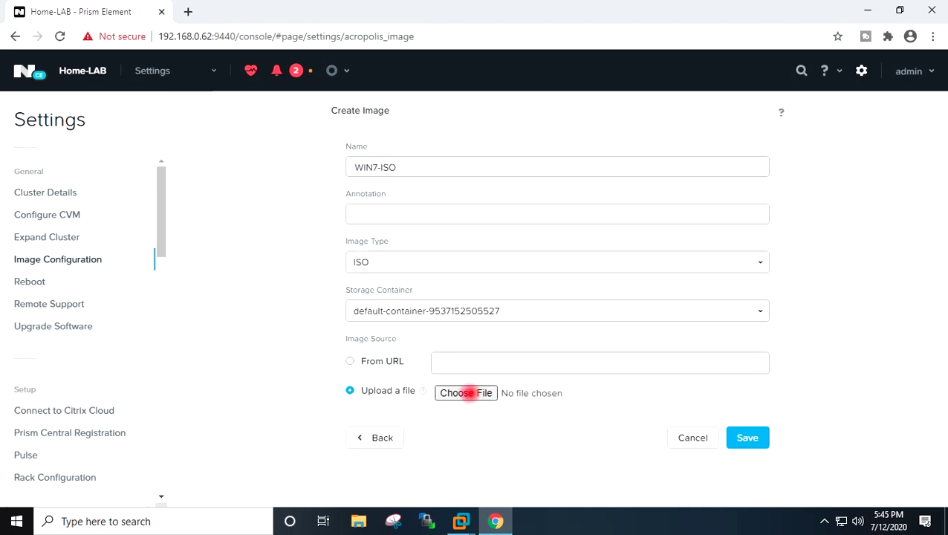
pyautogui.click(466, 392)
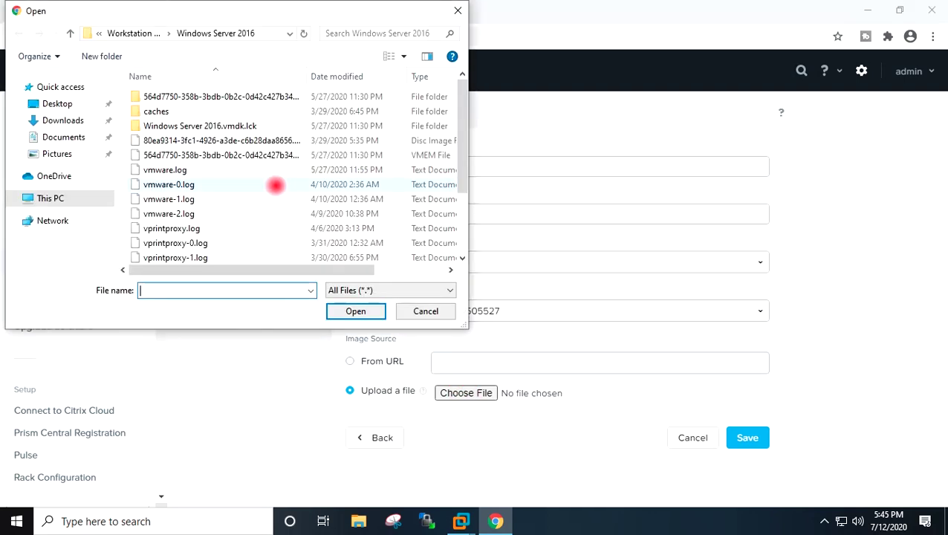
pyautogui.click(65, 105)
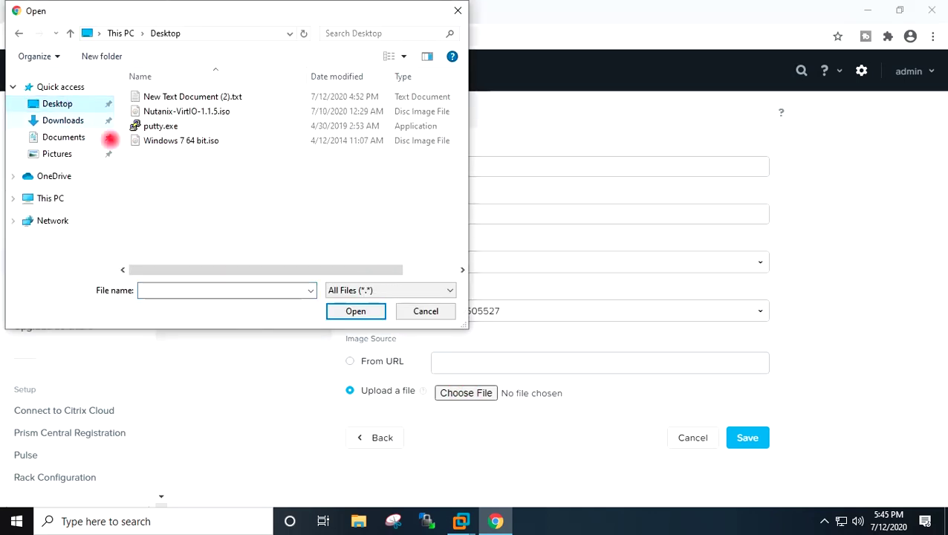
pyautogui.click(198, 147)
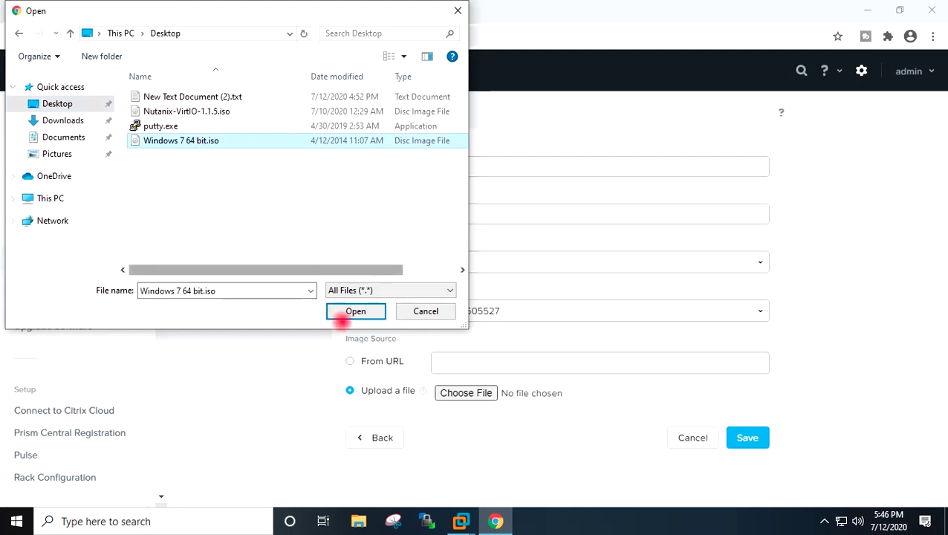
pyautogui.click(349, 311)
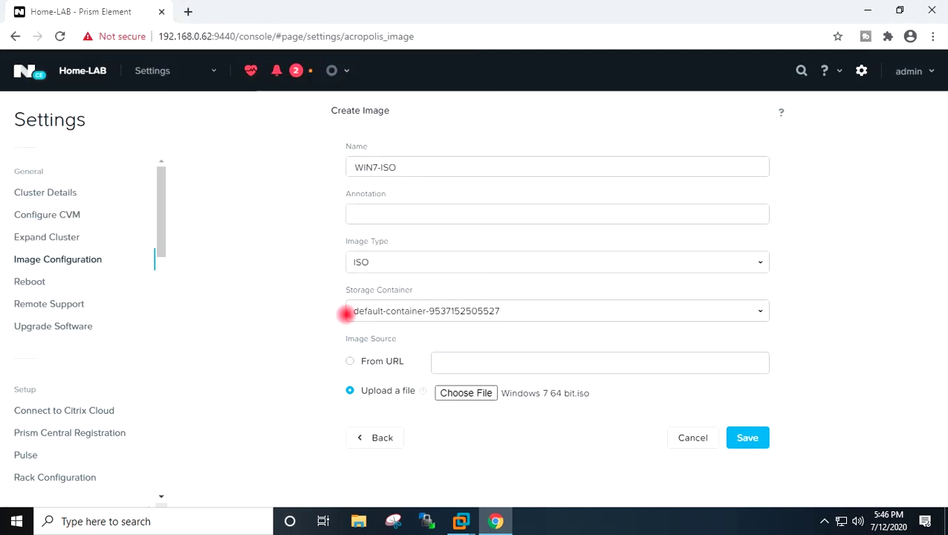
pyautogui.click(749, 438)
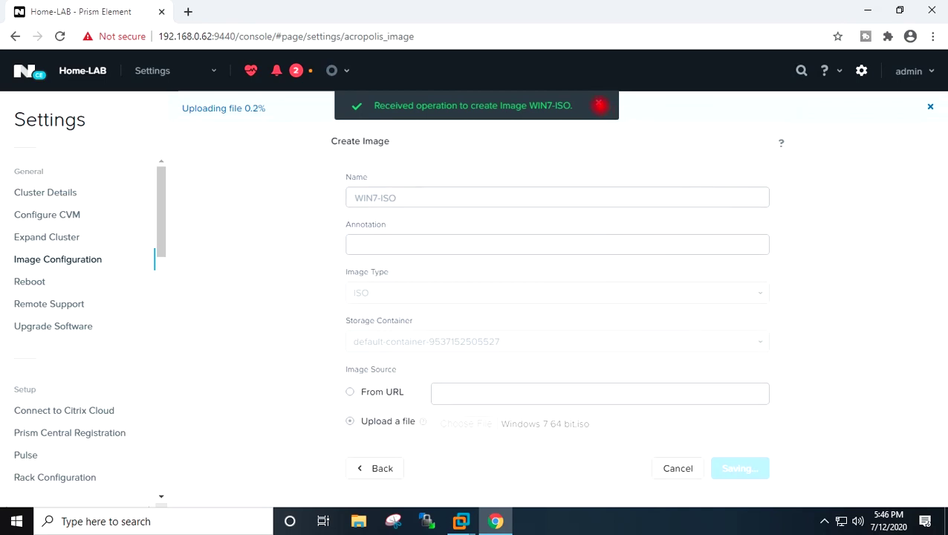
pyautogui.click(598, 104)
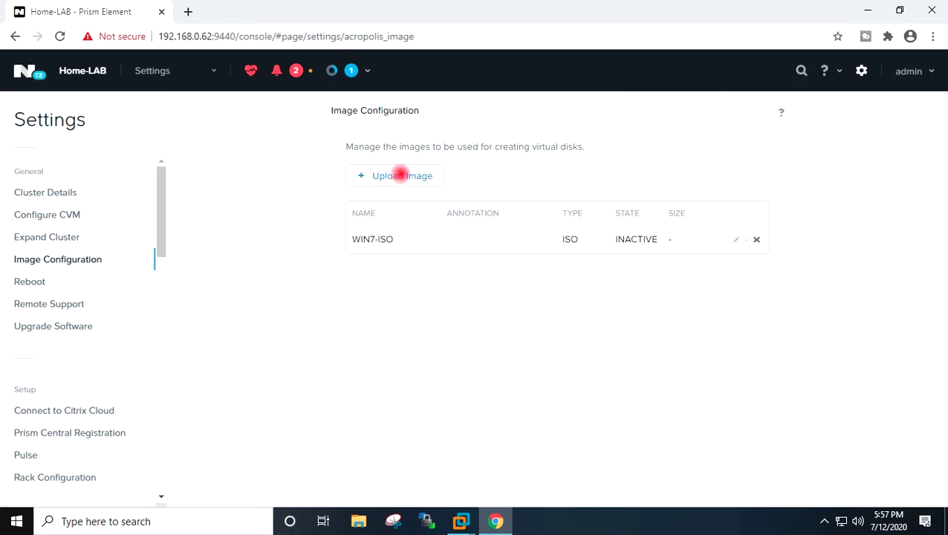
# - Create the NutanixVirtIO ISO image by uploading Nutanix-VirtIO-1.1.5.iso and saving
pyautogui.click(389, 176)
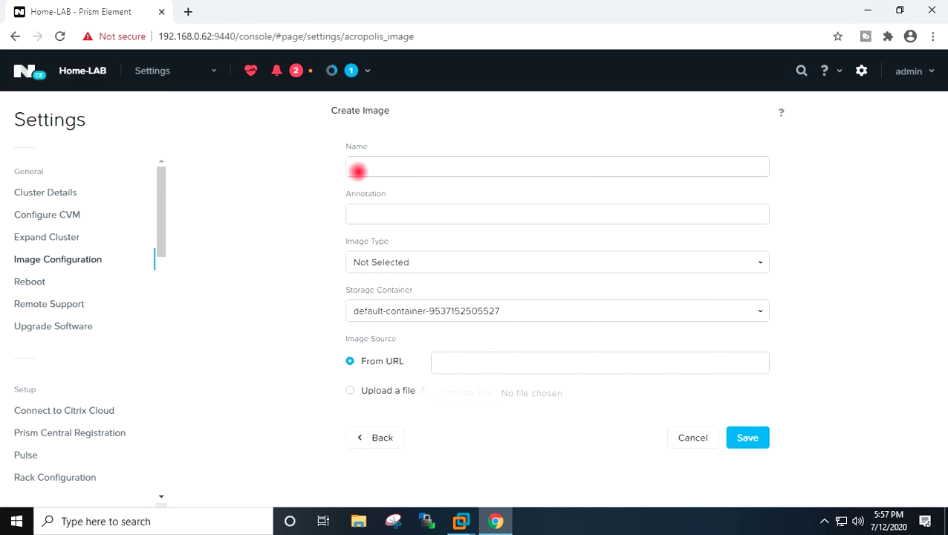
pyautogui.click(375, 166)
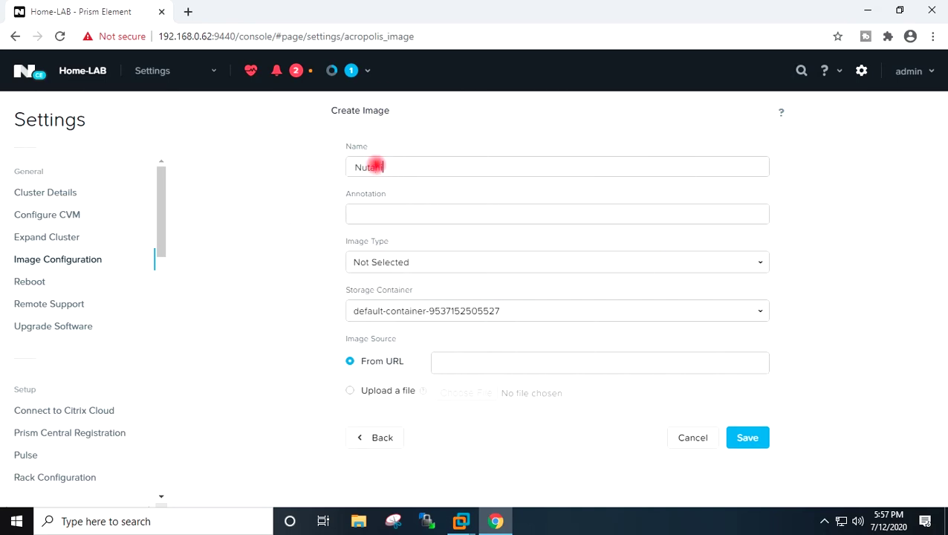
pyautogui.write('Nutanix')
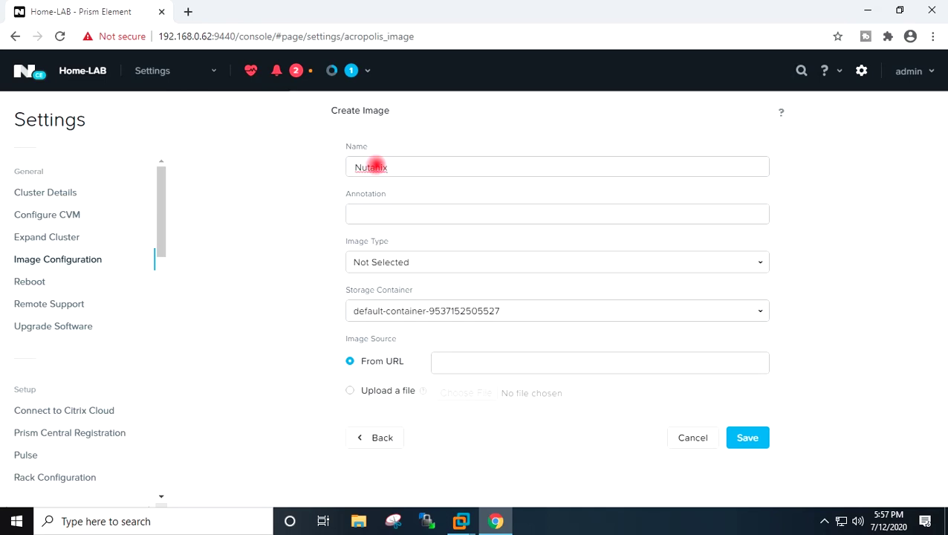
pyautogui.write('VirtIO')
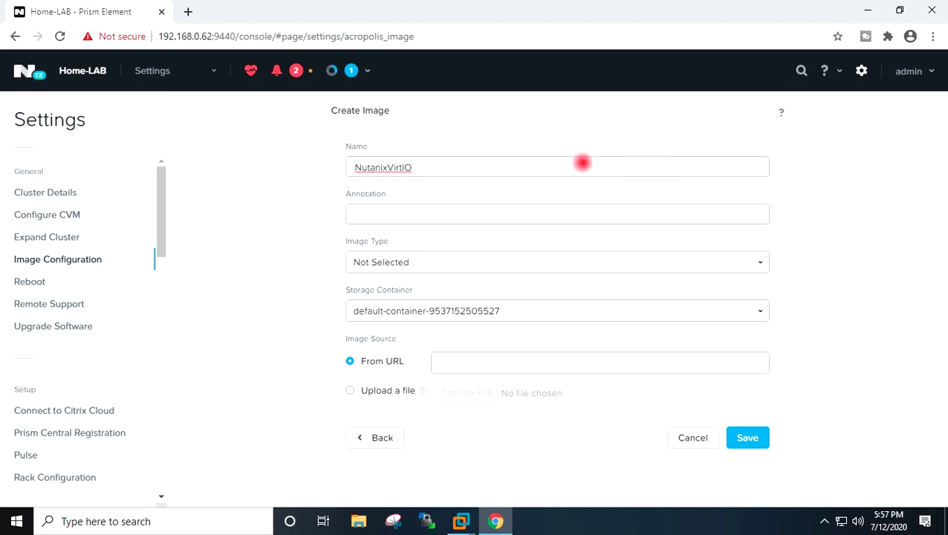
pyautogui.click(407, 257)
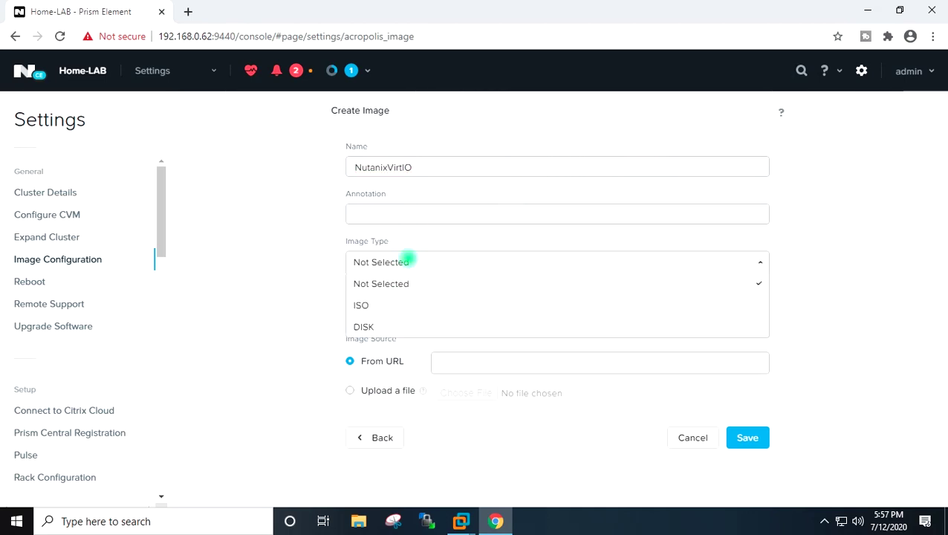
pyautogui.click(393, 305)
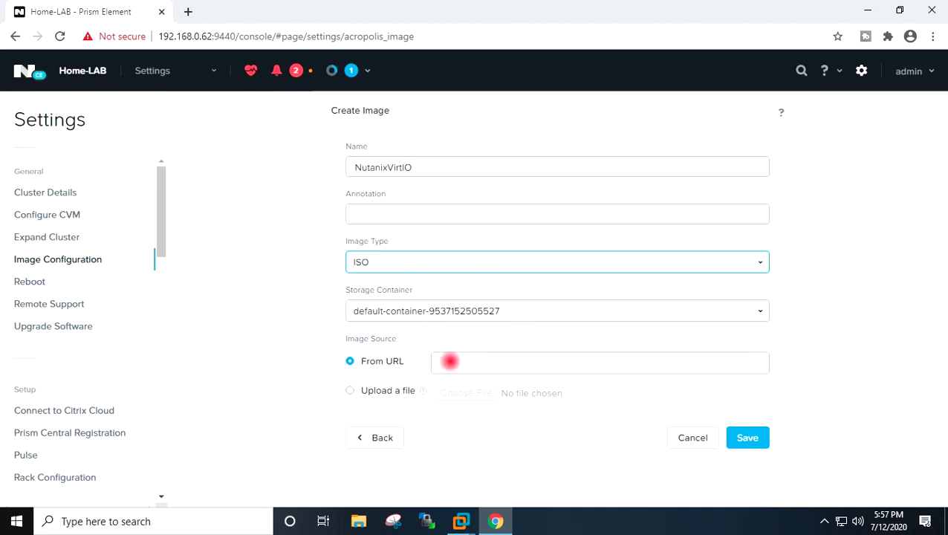
pyautogui.click(349, 391)
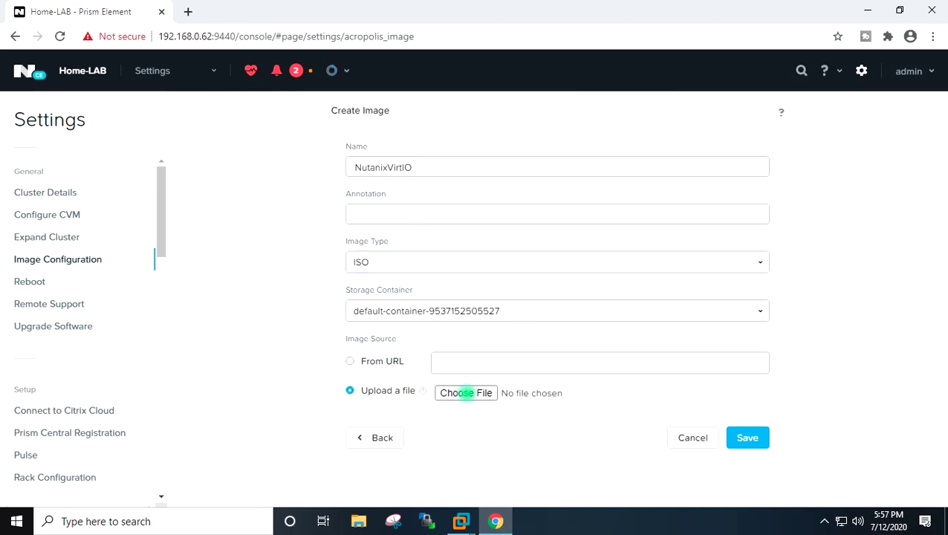
pyautogui.click(455, 394)
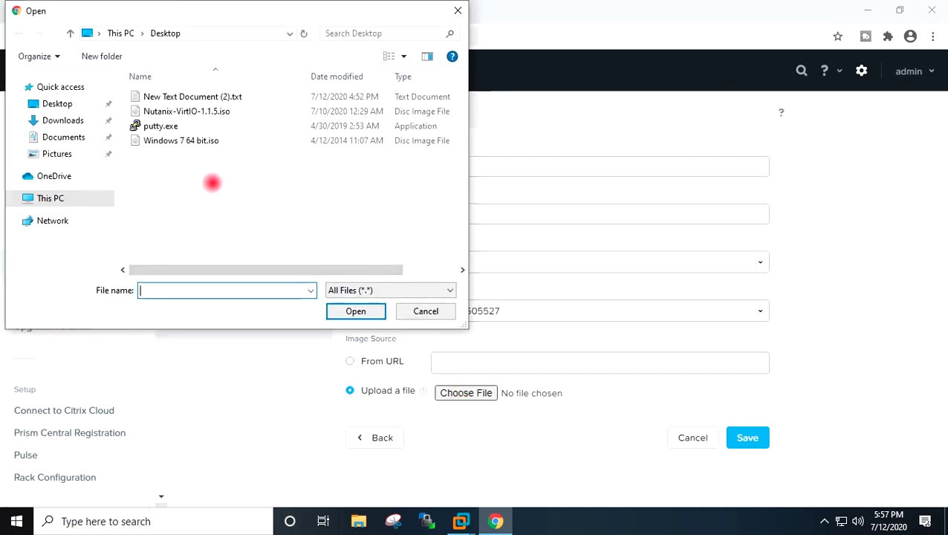
pyautogui.click(215, 111)
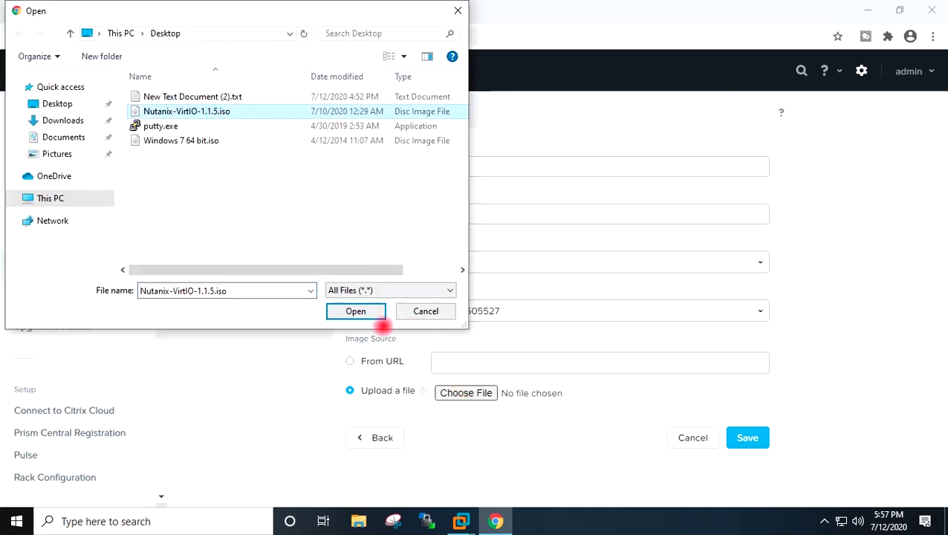
pyautogui.click(355, 311)
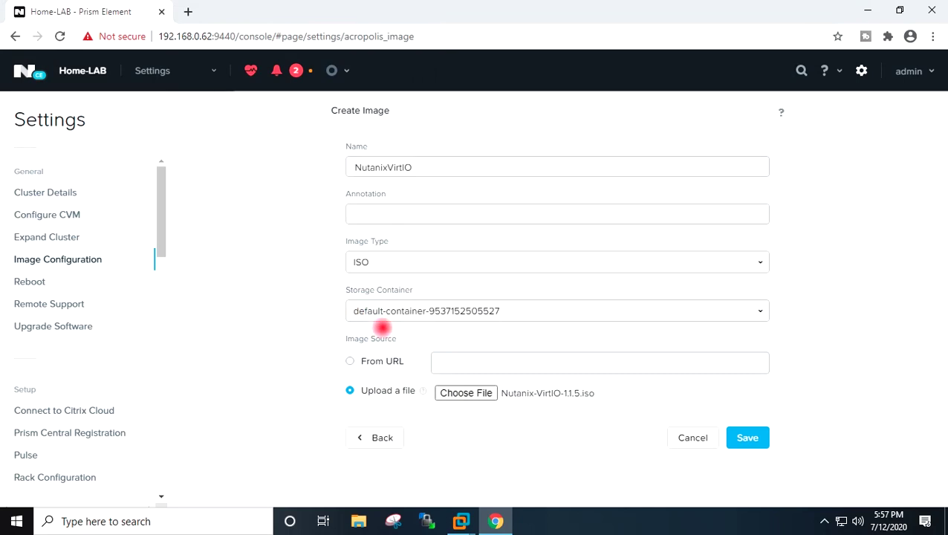
pyautogui.click(742, 438)
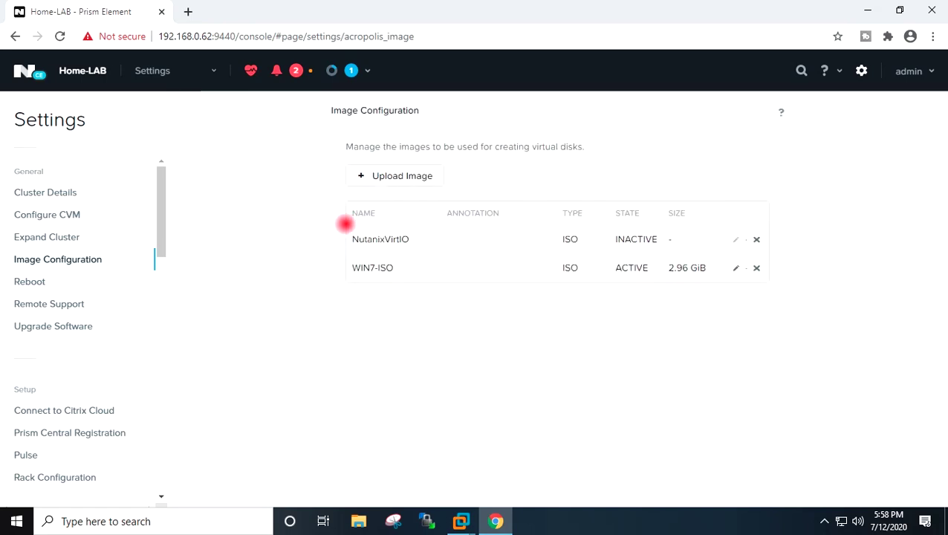
# - Wait for the image uploads to finish, then open the Prism sections menu
pyautogui.click(209, 72)
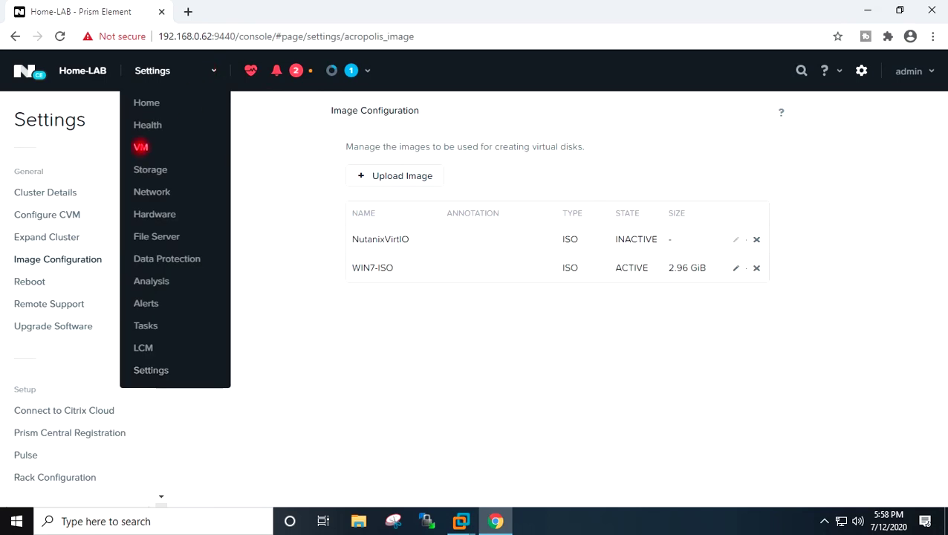
# - Go to the VM page and begin a new VM in the Create VM form
pyautogui.click(141, 146)
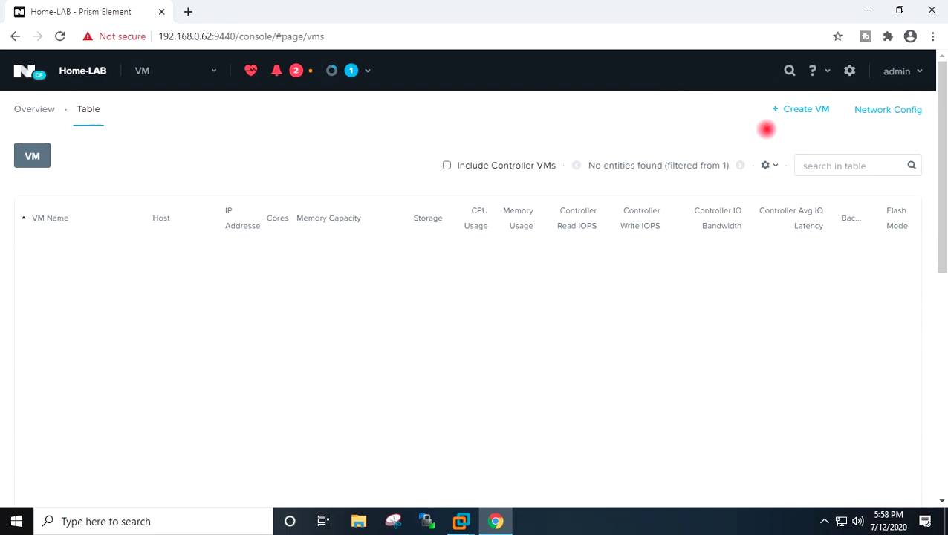
pyautogui.click(792, 109)
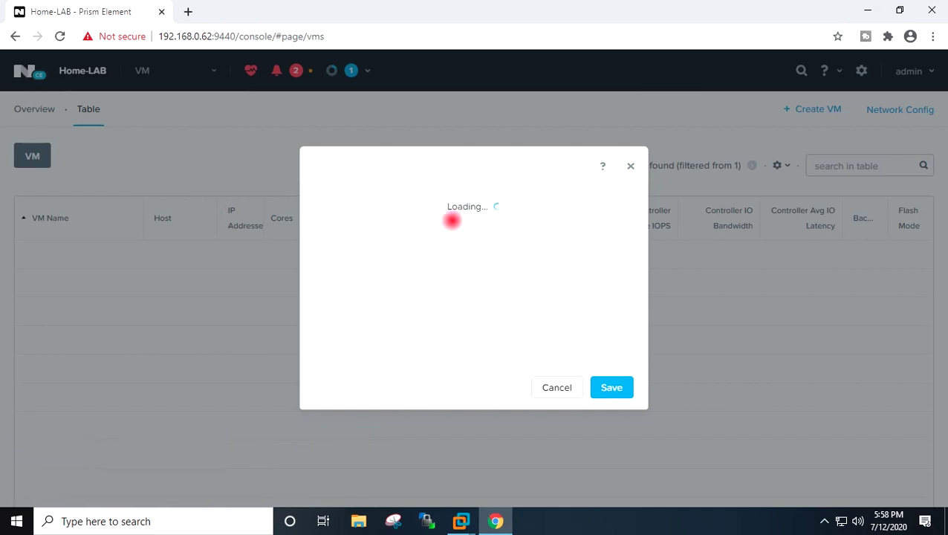
pyautogui.click(359, 170)
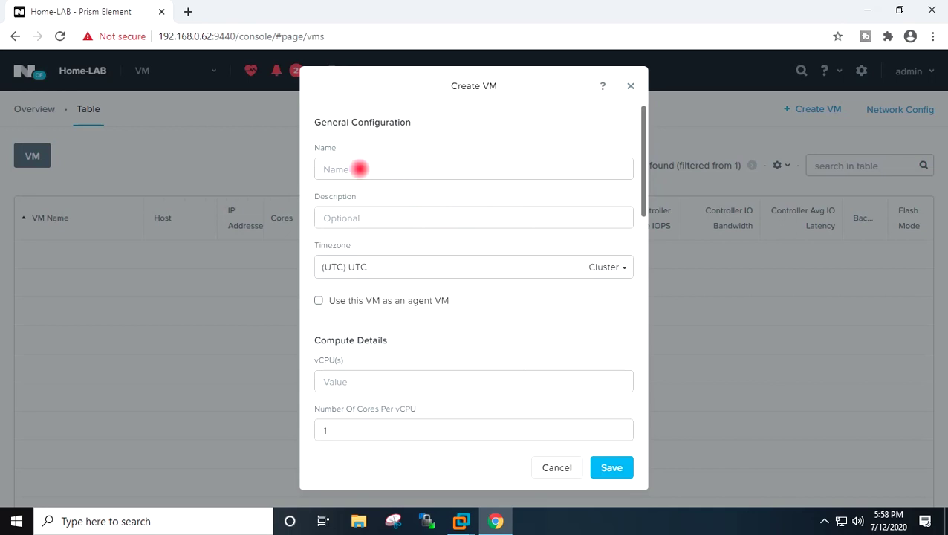
# - Give WIN7VM the (UTC + 05:30) Asia/Calcutta timezone, 1 vCPU and 2 cores per vCPU
pyautogui.write('WIN7VM')
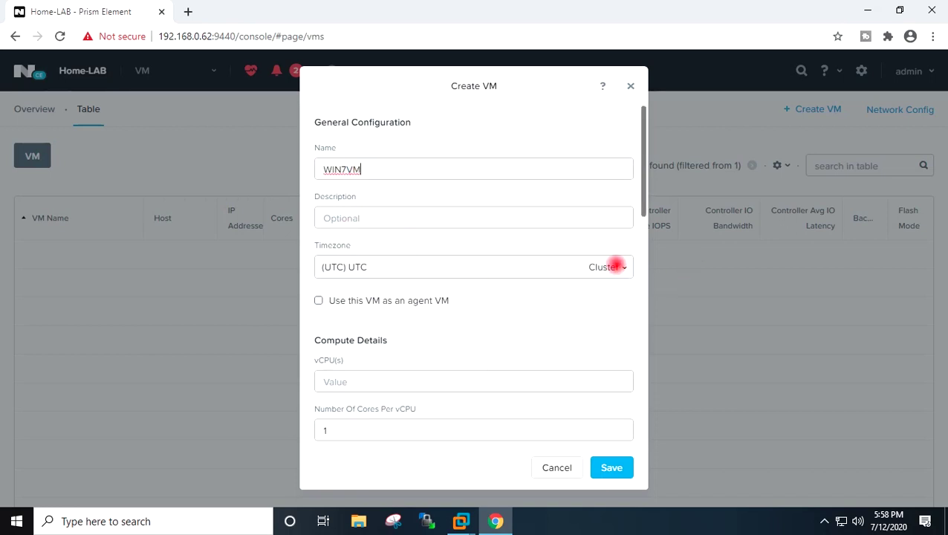
pyautogui.click(618, 266)
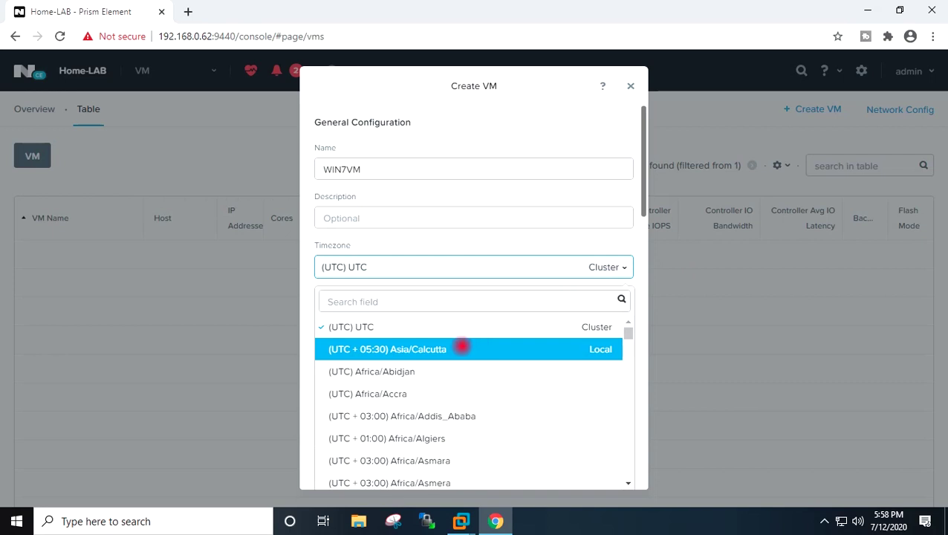
pyautogui.click(459, 346)
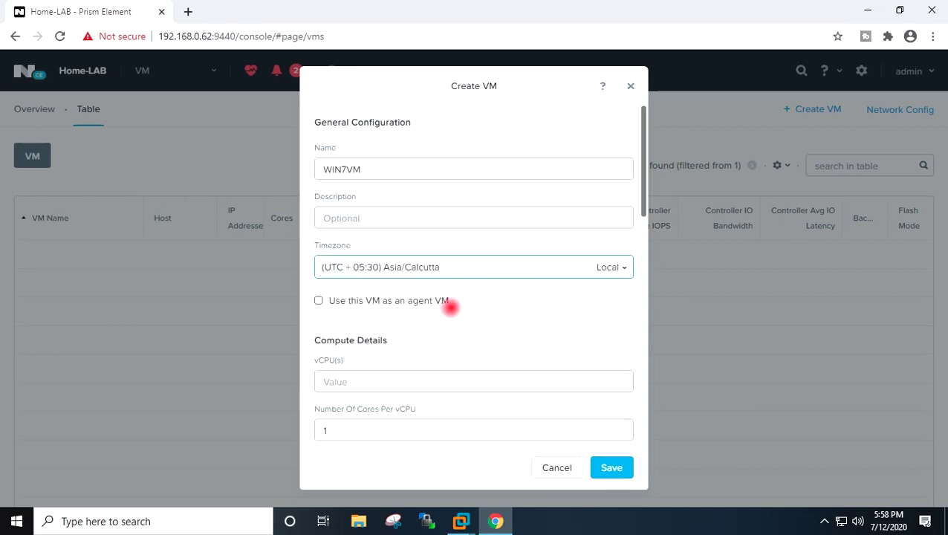
pyautogui.scroll(-1, 450, 307)
pyautogui.click(332, 311)
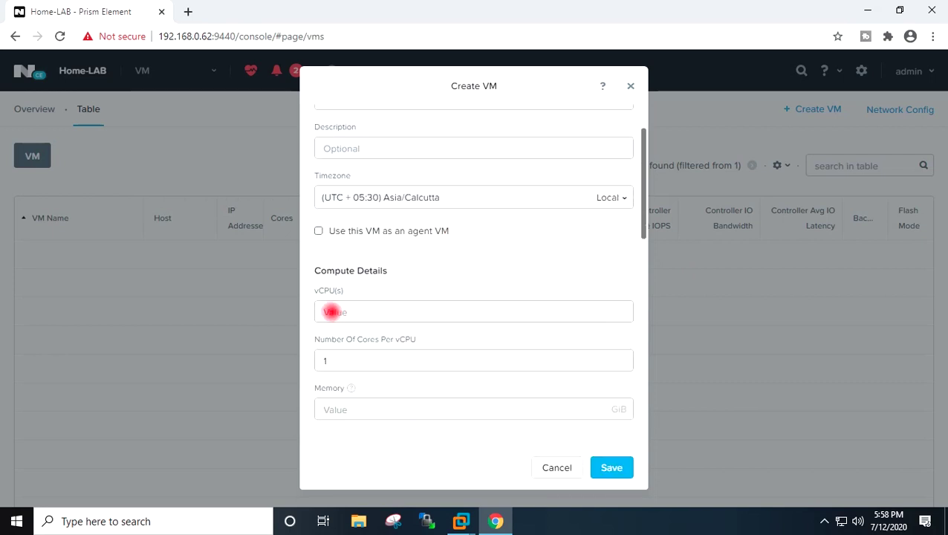
pyautogui.write('1')
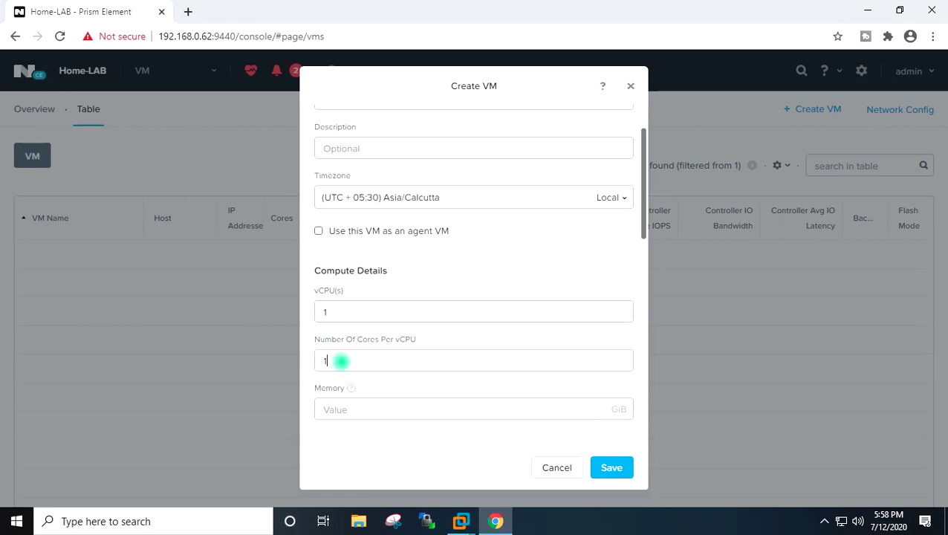
pyautogui.moveTo(338, 359); pyautogui.dragTo(297, 360)
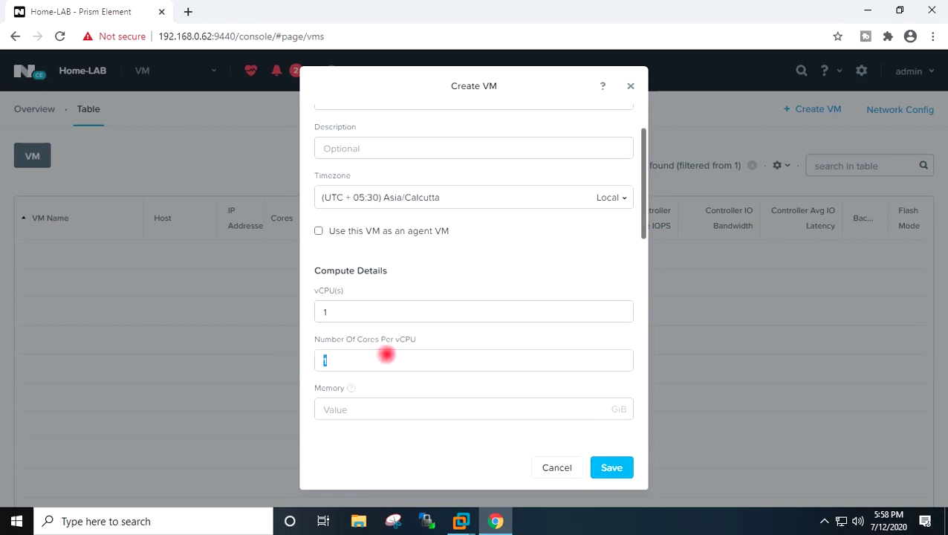
pyautogui.write('2')
pyautogui.scroll(-1, 431, 326)
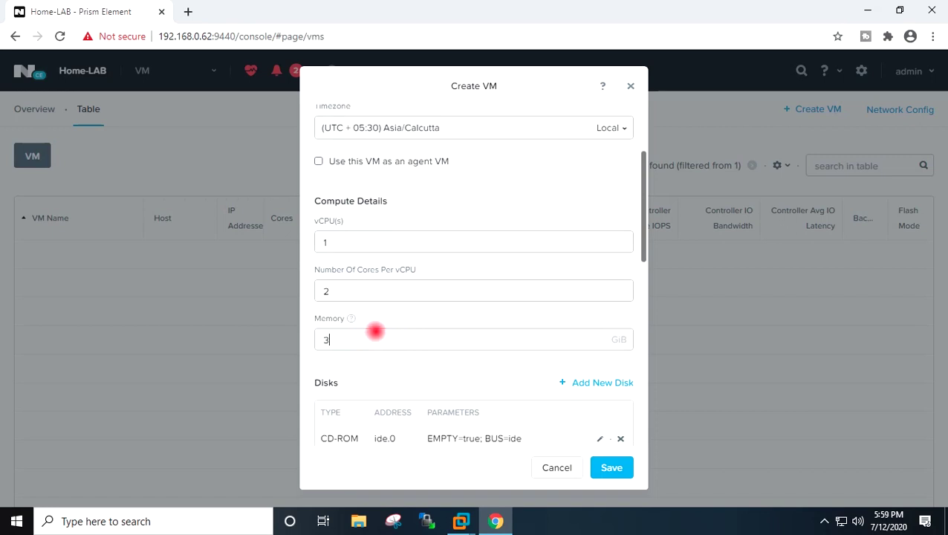
pyautogui.scroll(-1, 467, 319)
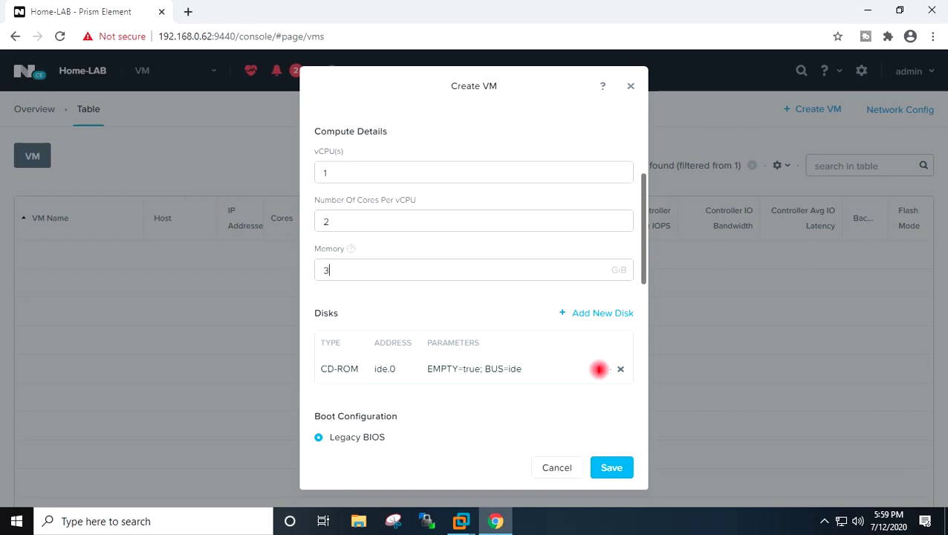
# - Fill the ide.0 CD-ROM by cloning the WIN7-ISO image from the Image Service
pyautogui.click(599, 369)
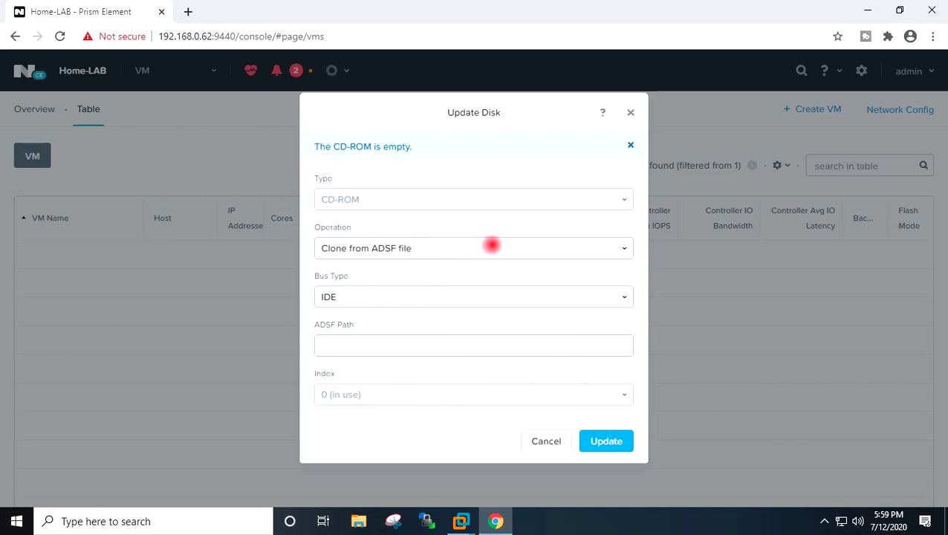
pyautogui.click(491, 245)
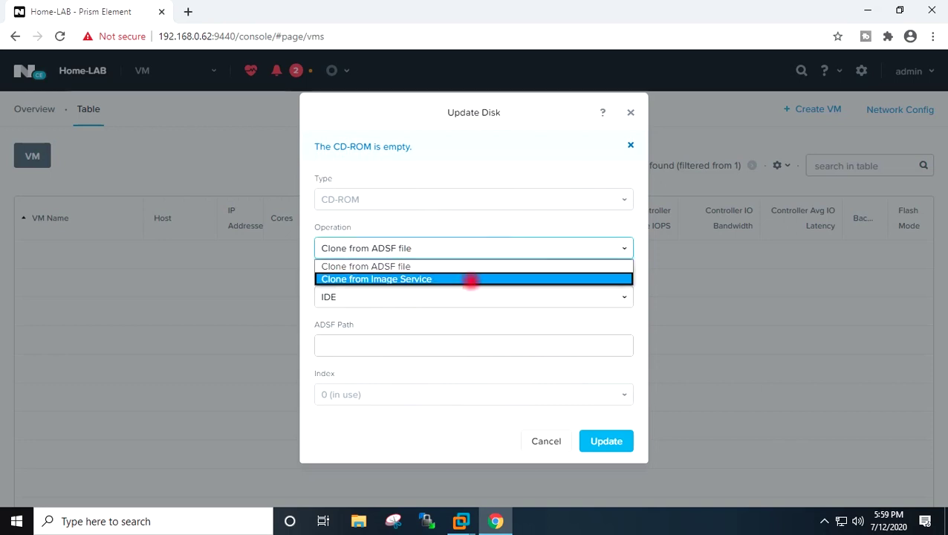
pyautogui.rightClick(451, 275)
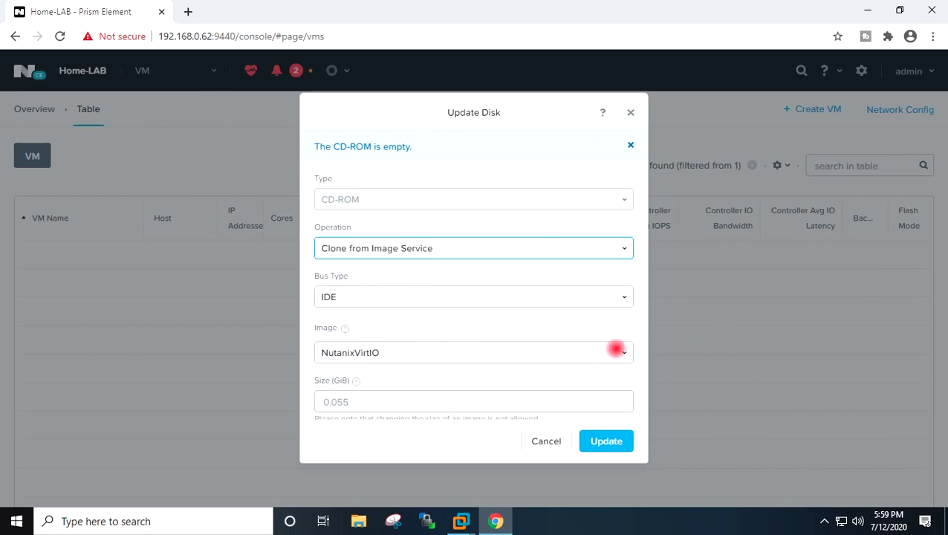
pyautogui.click(616, 349)
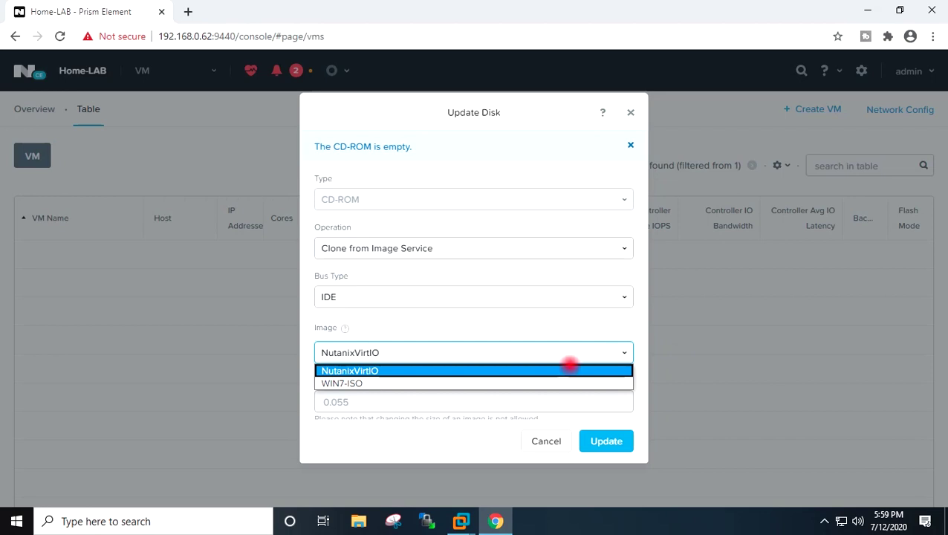
pyautogui.click(560, 383)
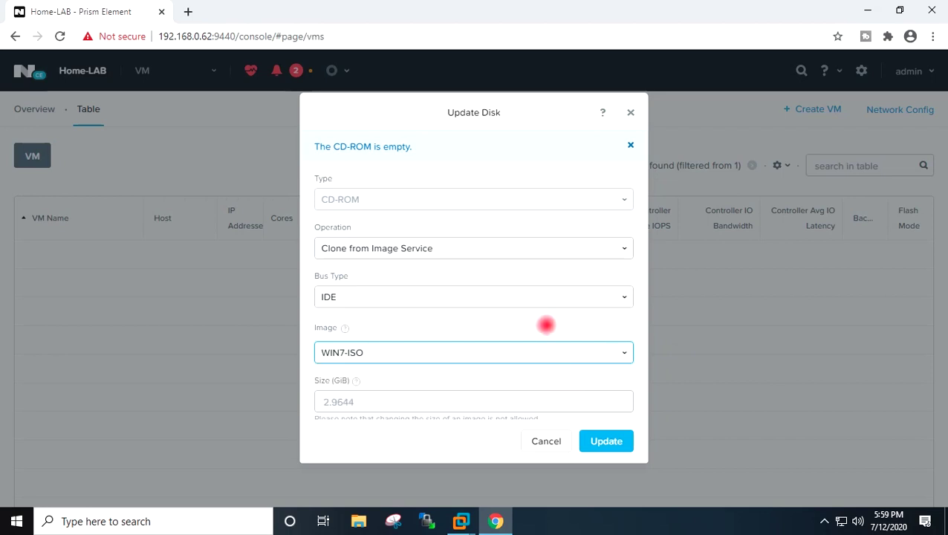
pyautogui.scroll(-1, 546, 324)
pyautogui.click(607, 441)
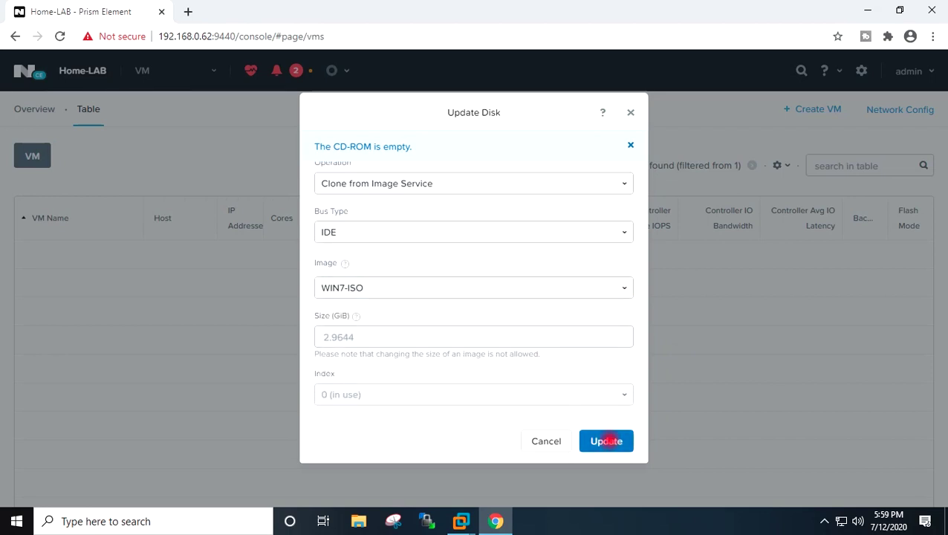
pyautogui.scroll(-4, 516, 331)
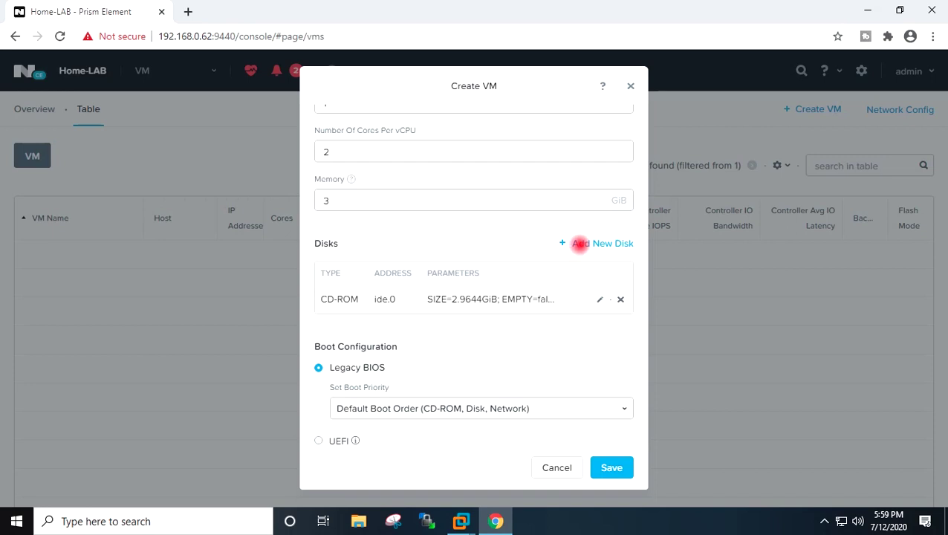
# - Add a new CD-ROM-type disk with the Empty CD-ROM operation at ide.1, then edit it
pyautogui.click(578, 244)
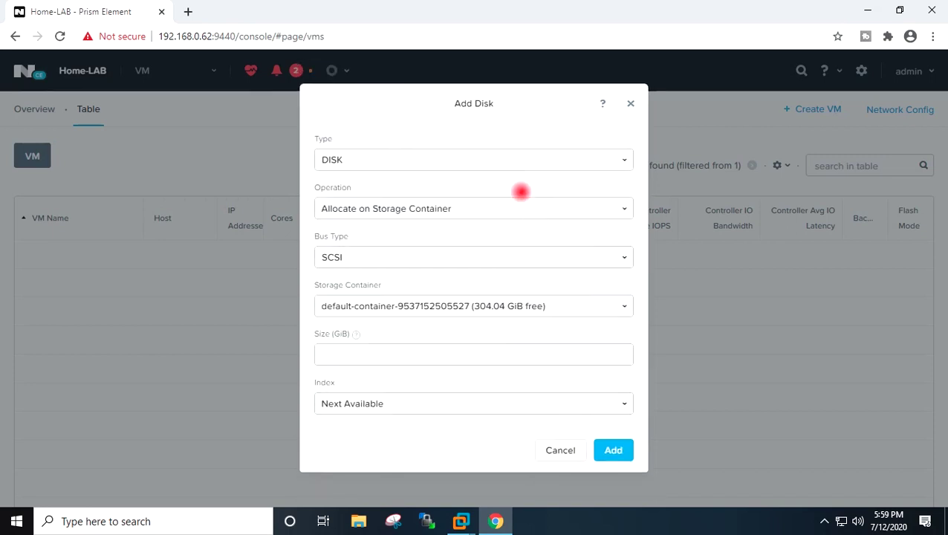
pyautogui.click(504, 161)
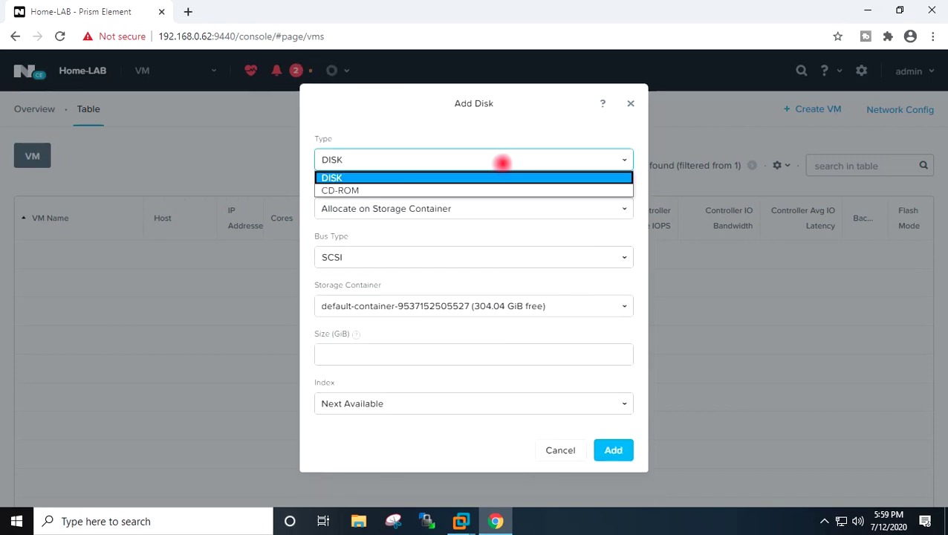
pyautogui.click(491, 188)
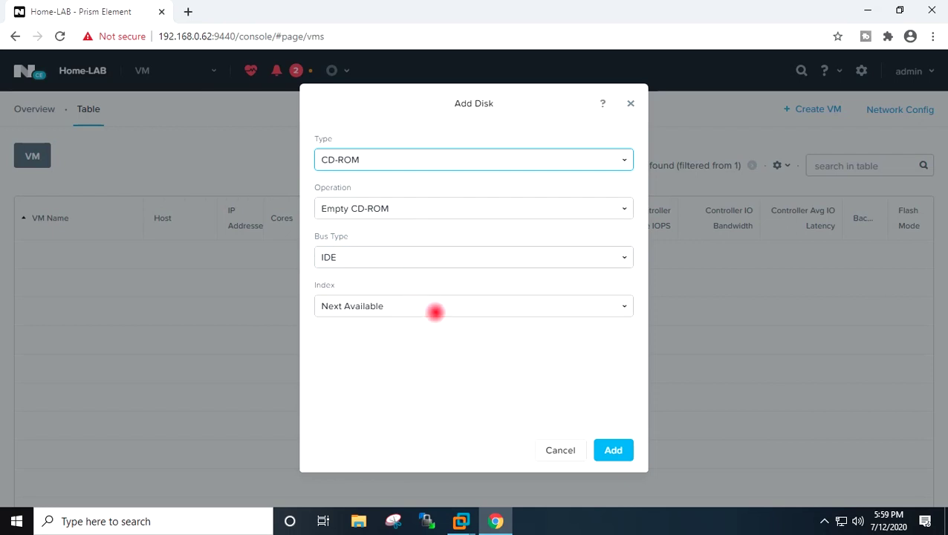
pyautogui.click(613, 449)
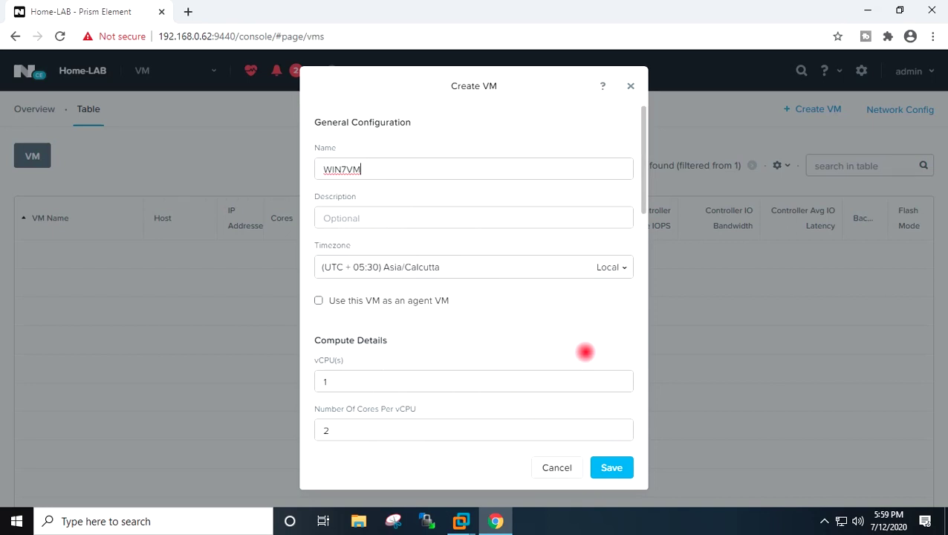
pyautogui.scroll(-4, 555, 319)
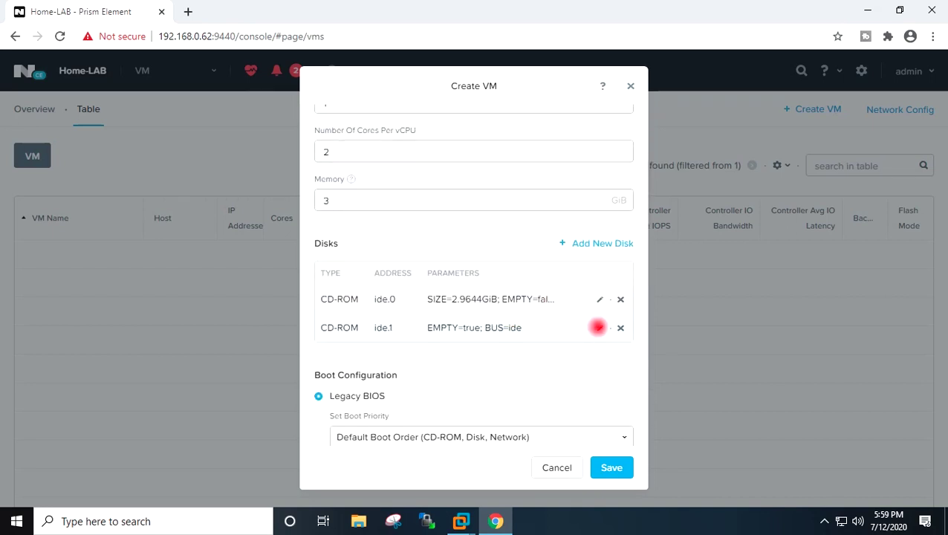
pyautogui.click(598, 327)
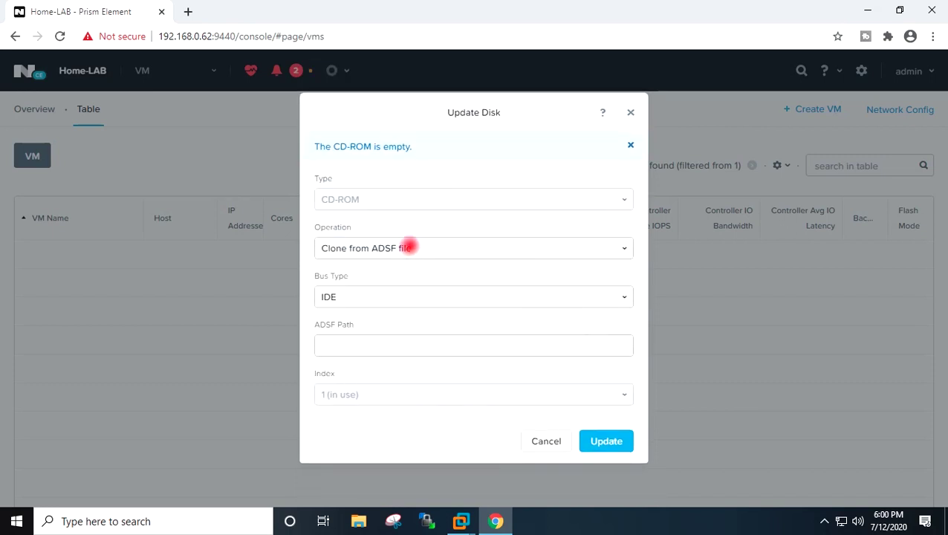
# - Fill the ide.1 CD-ROM by cloning the NutanixVirtIO image from the Image Service
pyautogui.click(409, 246)
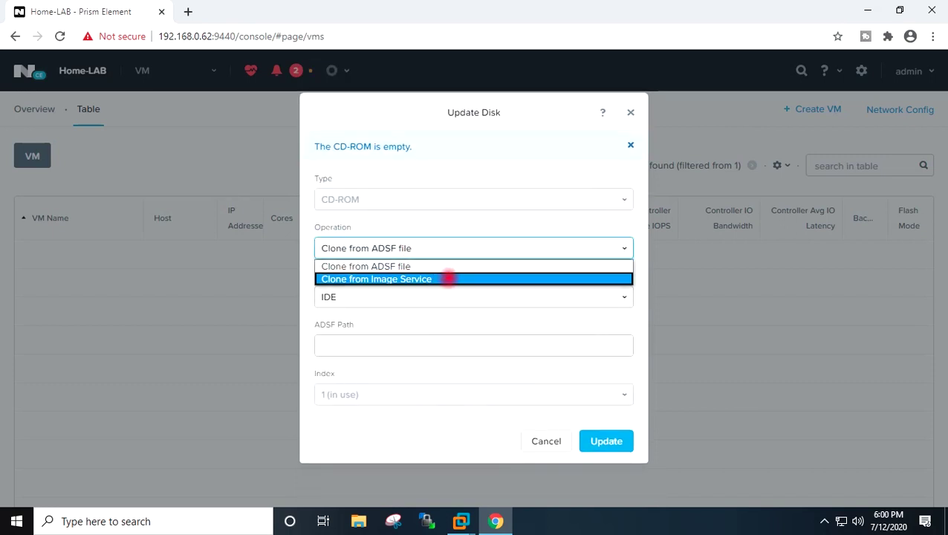
pyautogui.click(447, 279)
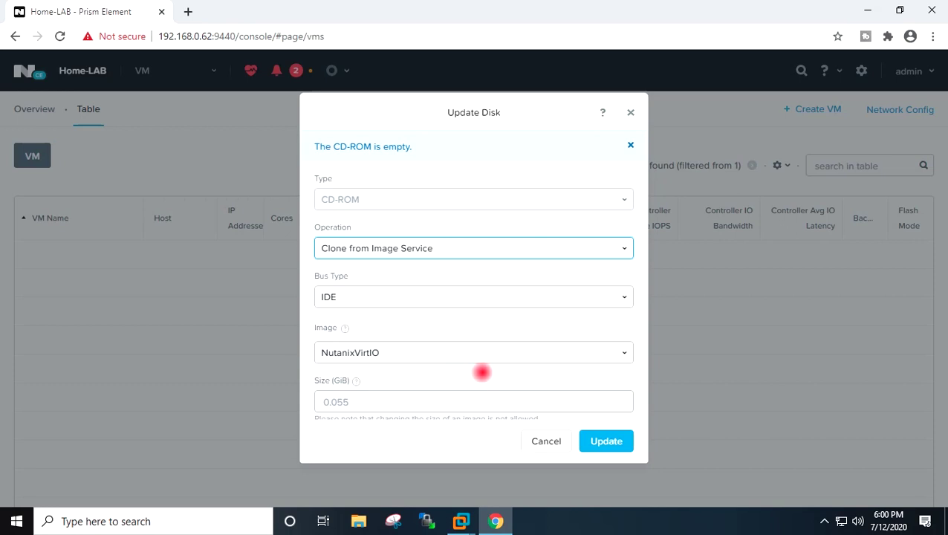
pyautogui.click(609, 438)
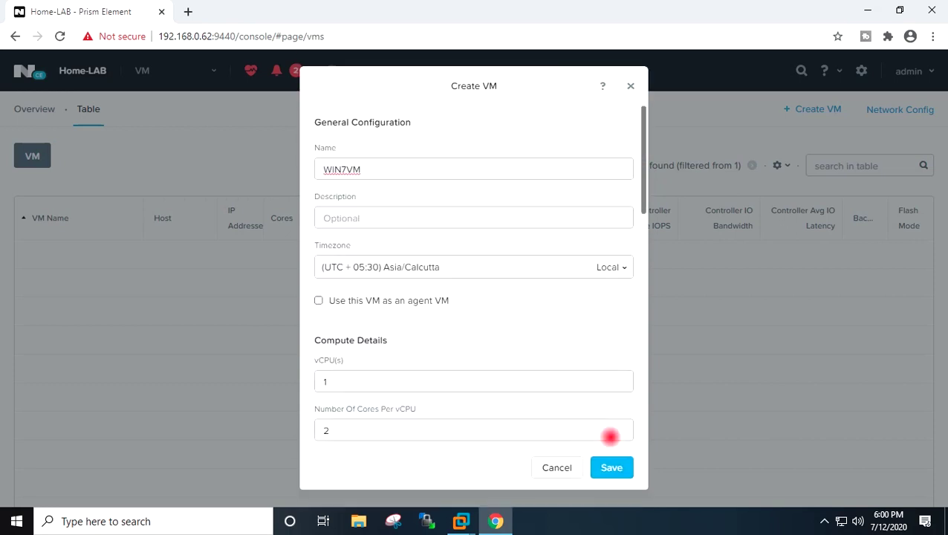
pyautogui.scroll(-3, 578, 337)
pyautogui.scroll(-2, 578, 337)
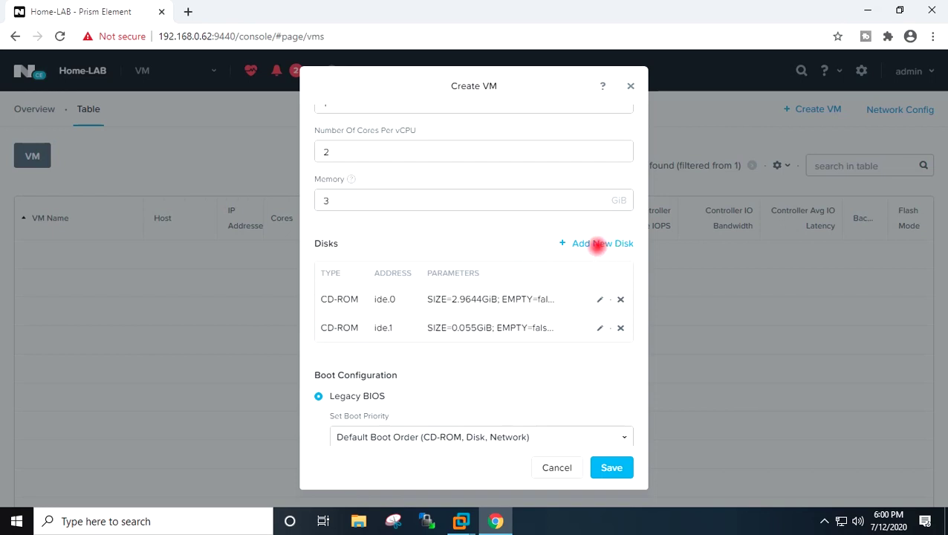
# - Add a DISK-type SCSI disk of 10 GiB to the VM
pyautogui.click(582, 243)
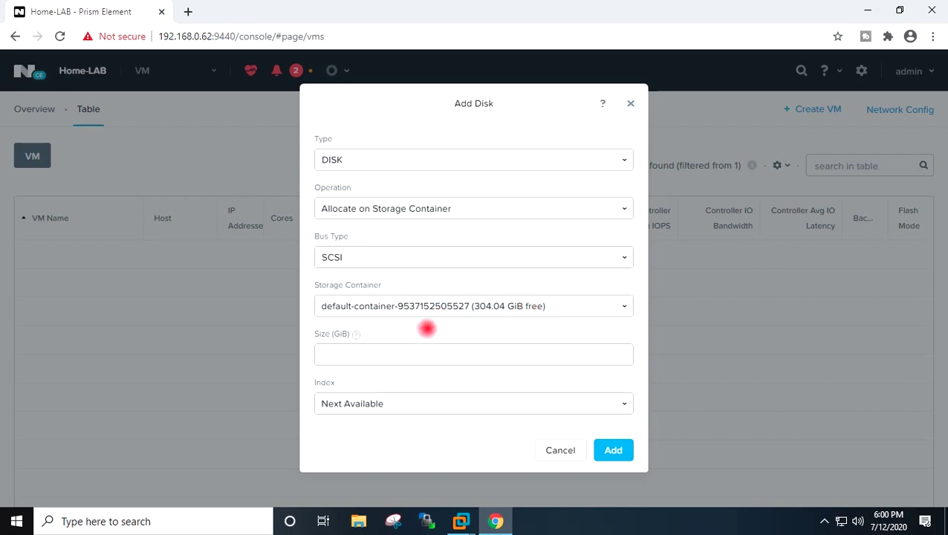
pyautogui.click(363, 361)
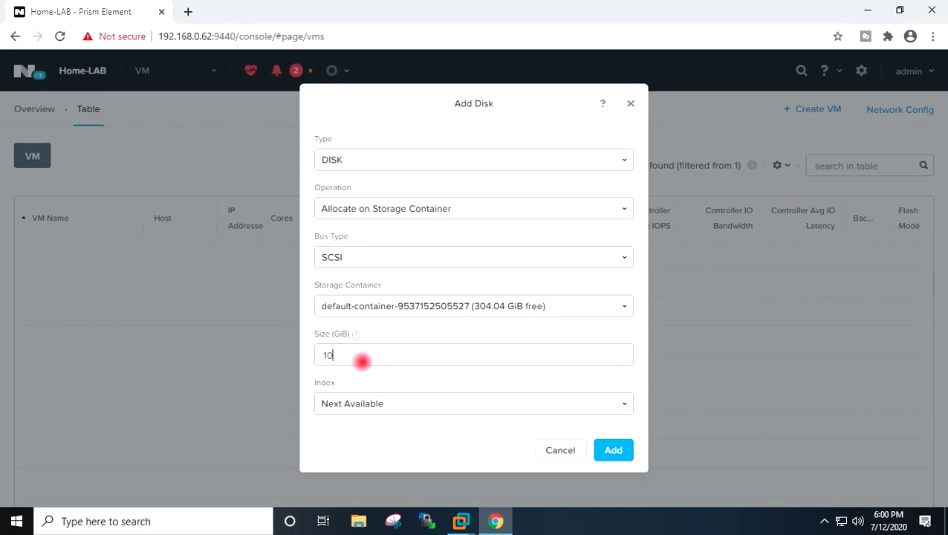
pyautogui.click(611, 450)
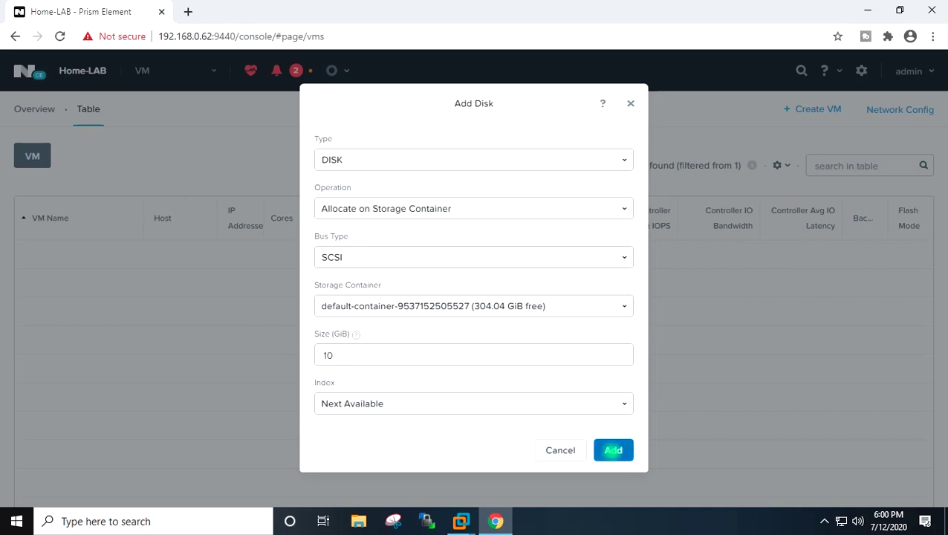
pyautogui.scroll(-2, 586, 371)
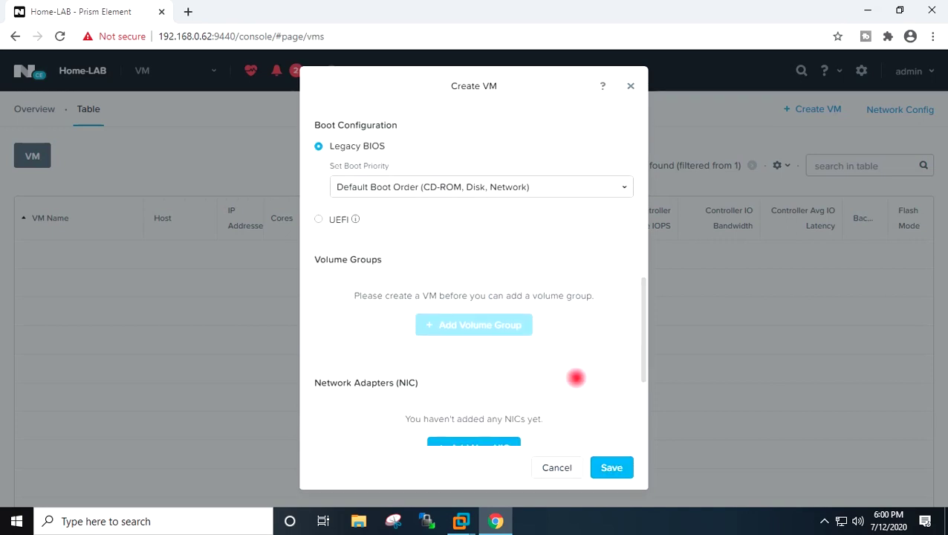
# - Add a network adapter on Lab-Network and save the new WIN7VM virtual machine
pyautogui.scroll(-2, 572, 375)
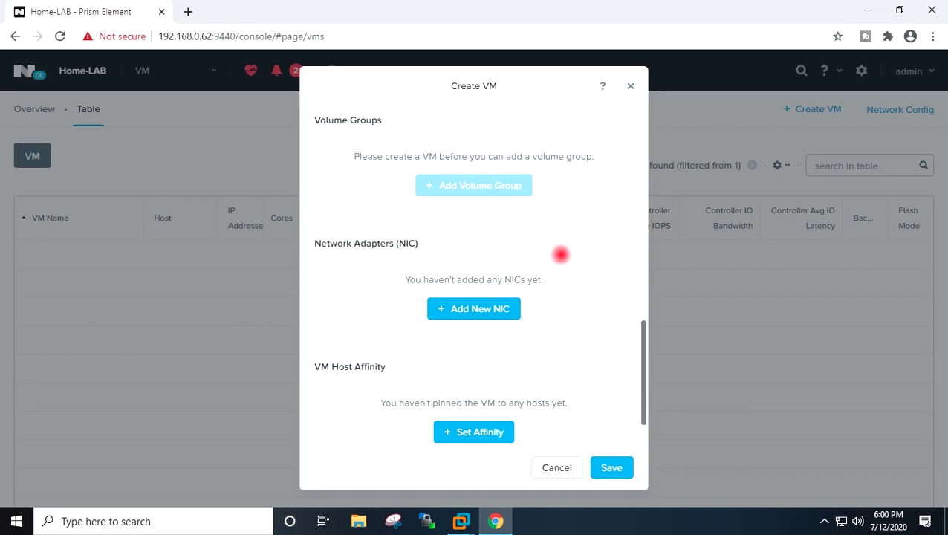
pyautogui.click(468, 308)
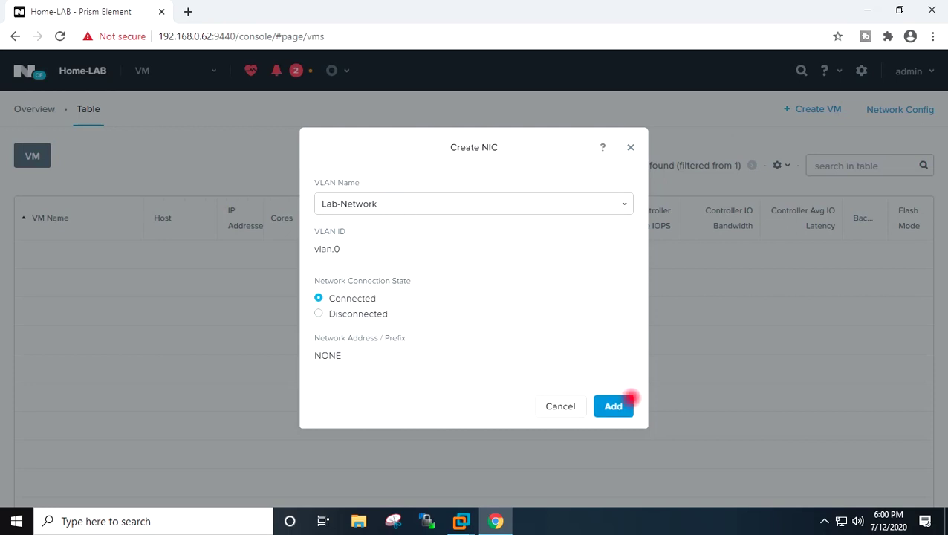
pyautogui.click(612, 405)
pyautogui.scroll(-10, 608, 321)
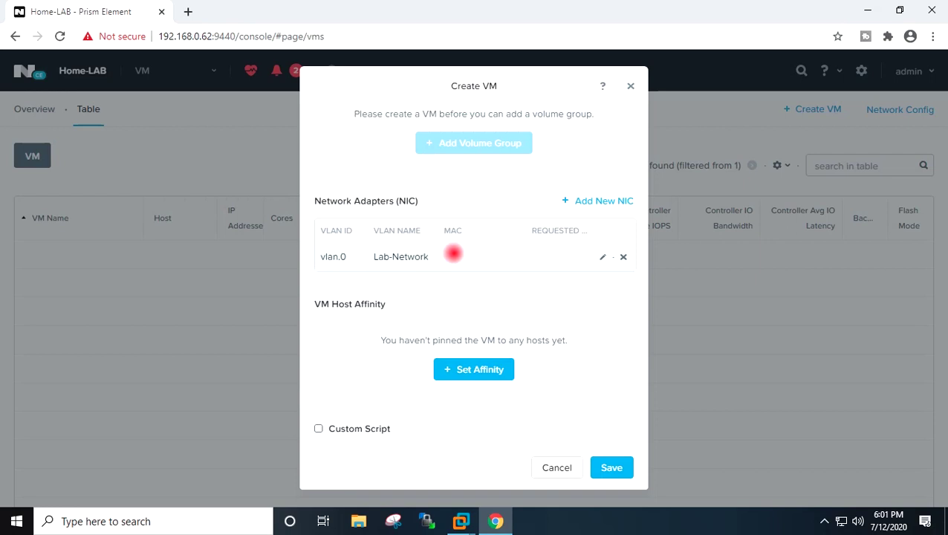
pyautogui.click(610, 462)
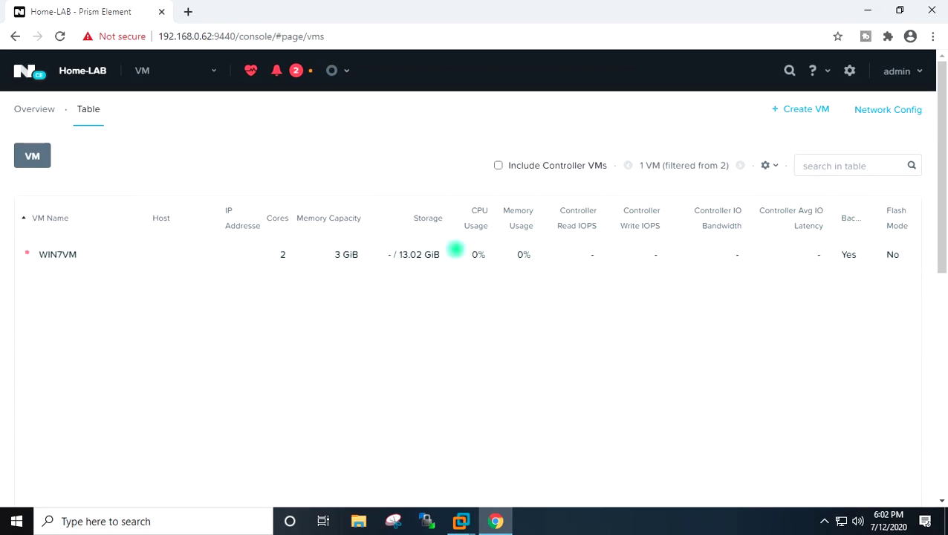
# - Select WIN7VM in the VM table and power it on
pyautogui.click(454, 251)
pyautogui.scroll(-4, 461, 269)
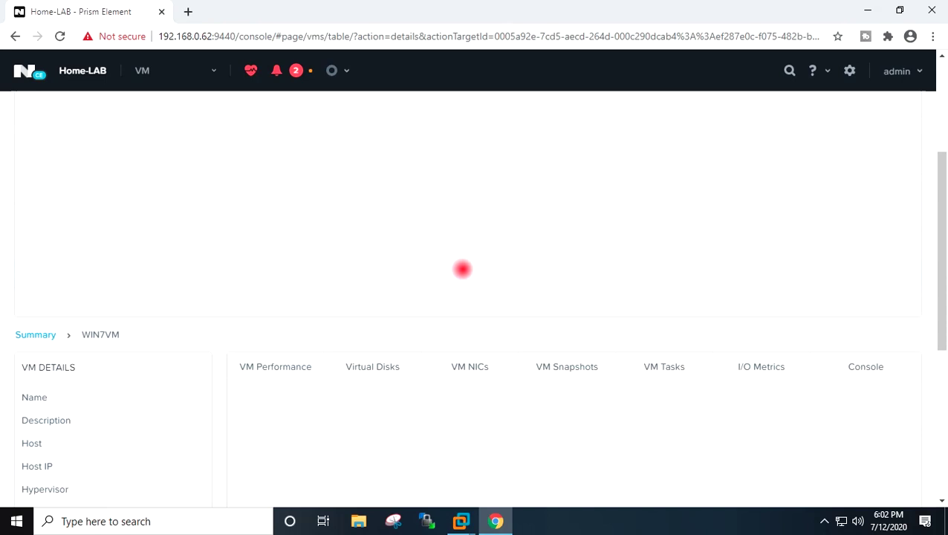
pyautogui.scroll(-4, 506, 276)
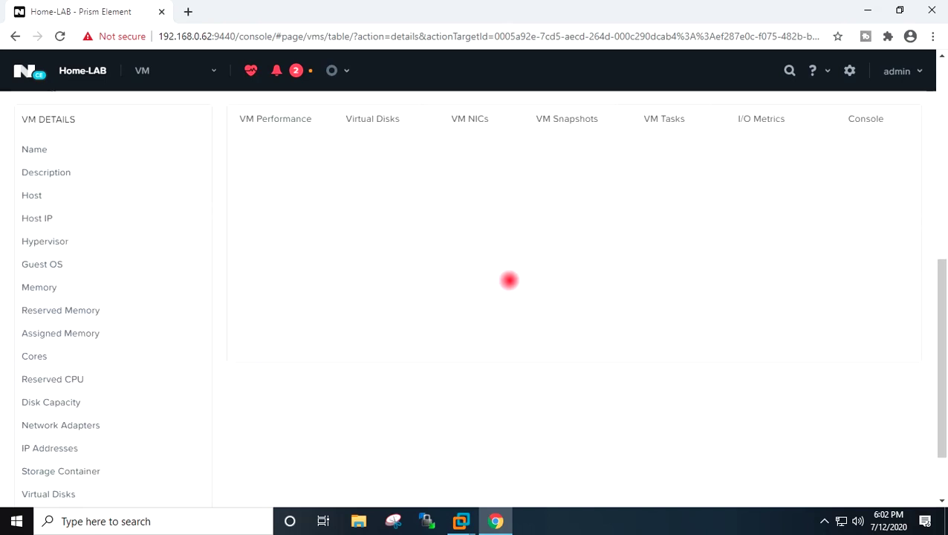
pyautogui.scroll(8, 509, 280)
pyautogui.scroll(-5, 509, 280)
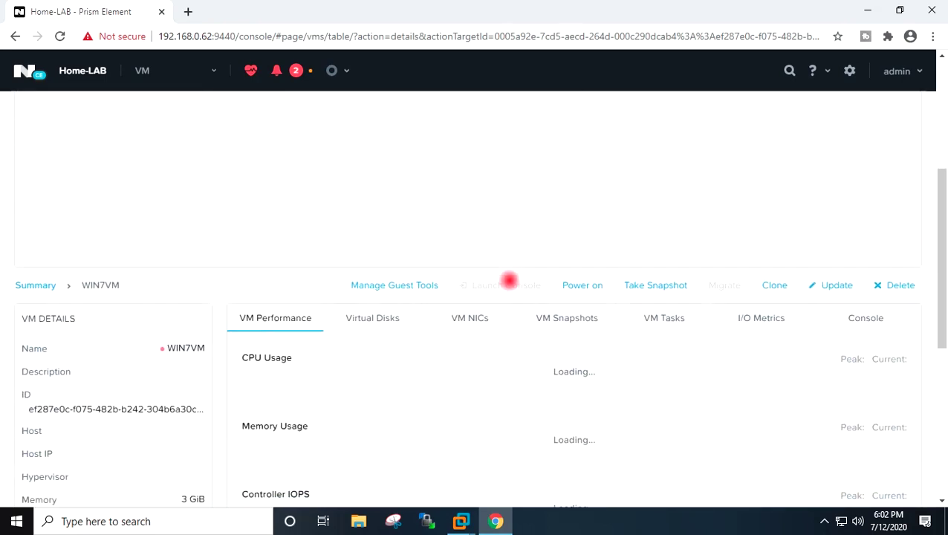
pyautogui.click(582, 154)
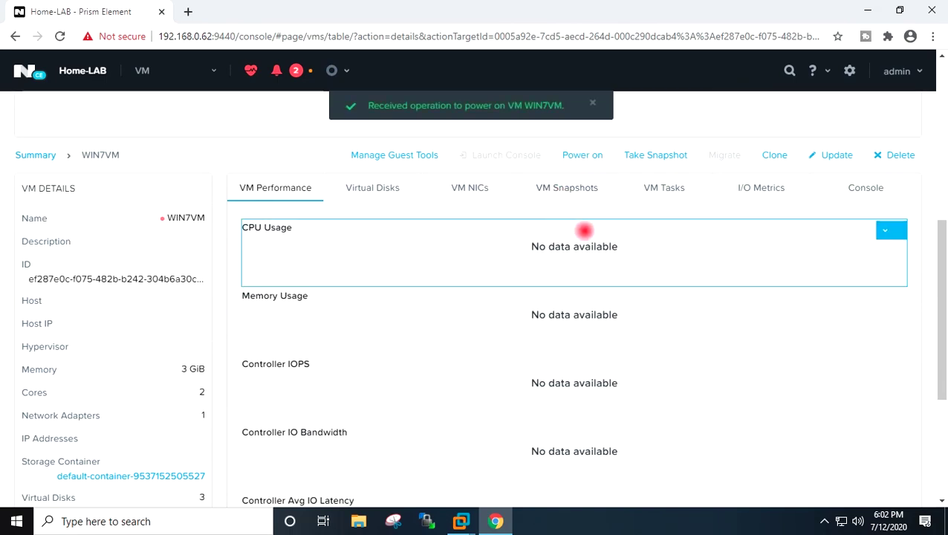
pyautogui.scroll(5, 595, 230)
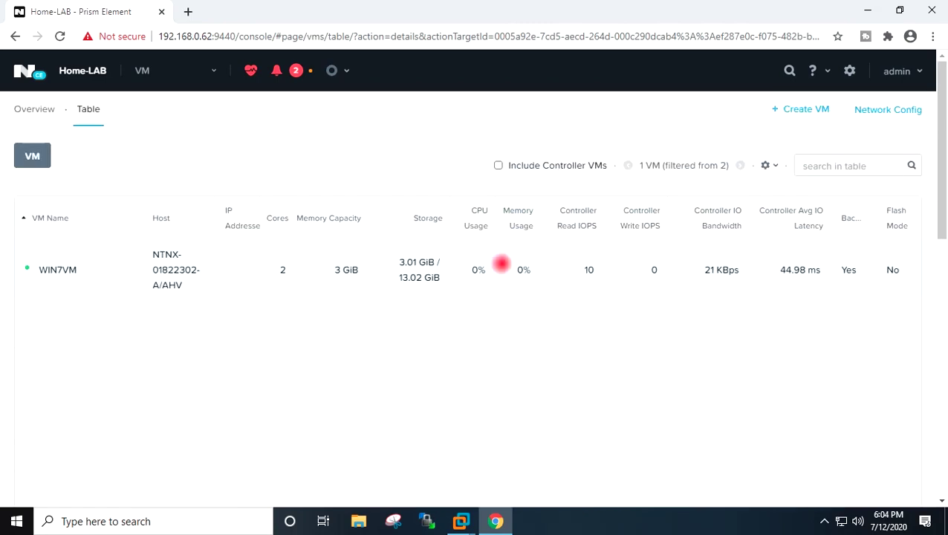
pyautogui.click(502, 263)
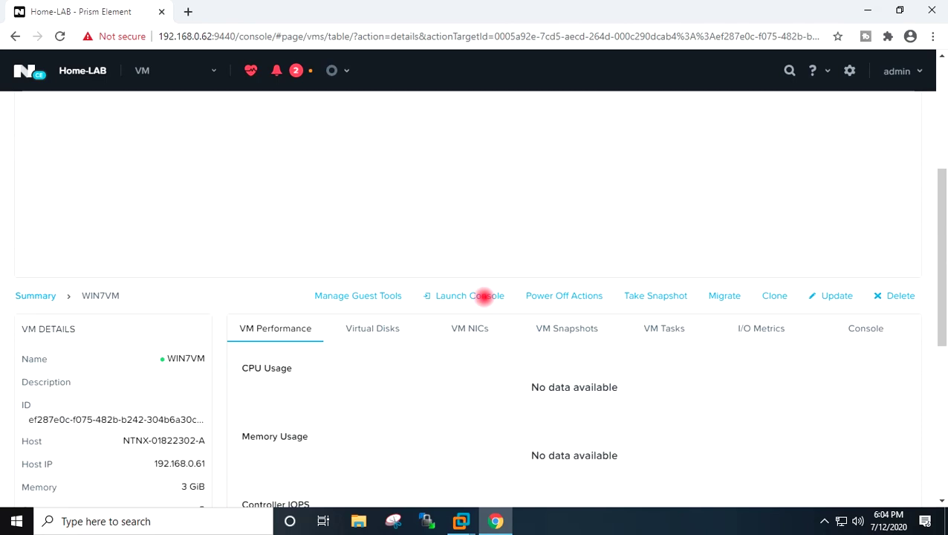
# - Launch the WIN7VM console and move its window toward the screen centre
pyautogui.click(469, 296)
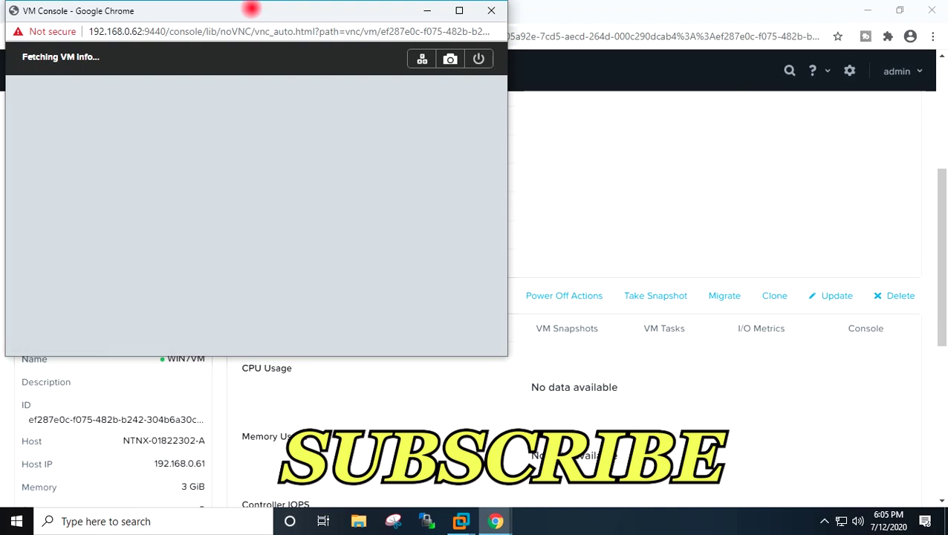
pyautogui.moveTo(253, 9); pyautogui.dragTo(455, 71)
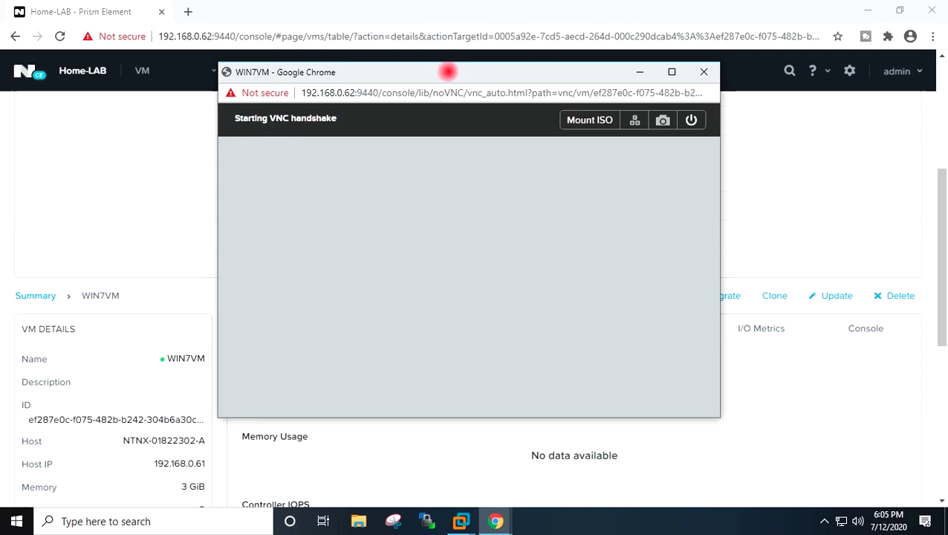
pyautogui.moveTo(447, 71); pyautogui.dragTo(472, 82)
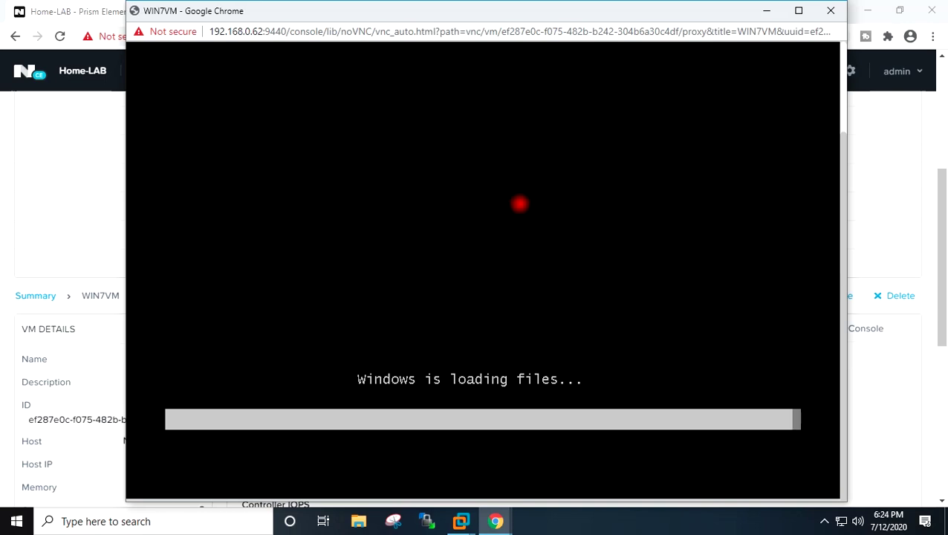
pyautogui.moveTo(504, 10)
pyautogui.mouseDown()
pyautogui.moveTo(511, 9)
pyautogui.moveTo(504, 10)
pyautogui.mouseUp()
# - Once setup loads, accept English, English (United States) time format and US keyboard
pyautogui.moveTo(846, 242)
pyautogui.mouseDown()
pyautogui.moveTo(844, 228)
pyautogui.moveTo(842, 266)
pyautogui.moveTo(843, 137)
pyautogui.moveTo(840, 257)
pyautogui.mouseUp()
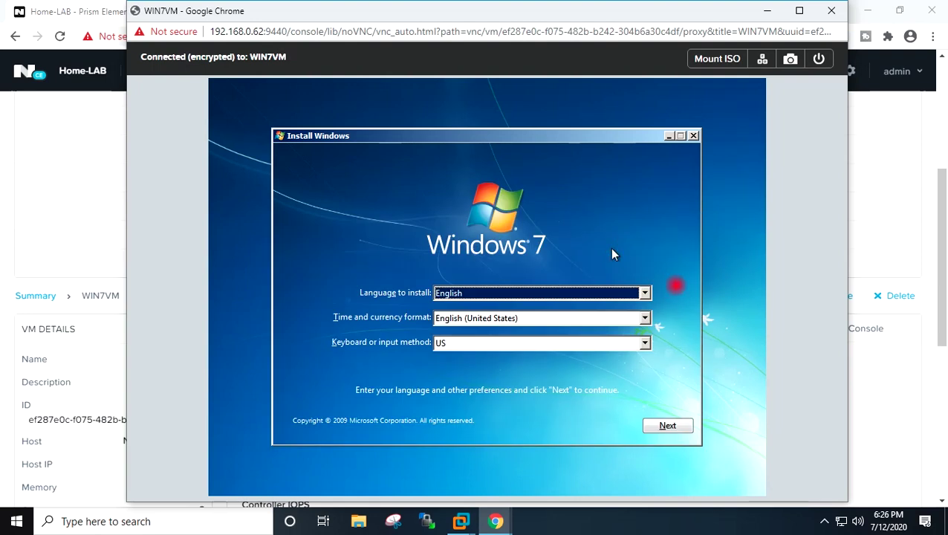
pyautogui.click(666, 428)
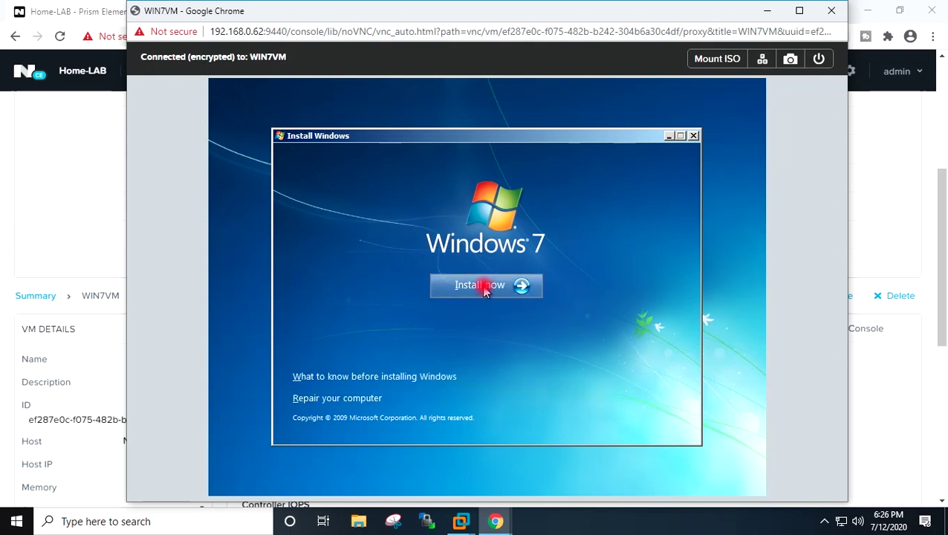
# - Start Install now, accept the license terms, and choose a Custom (advanced) installation
pyautogui.click(483, 289)
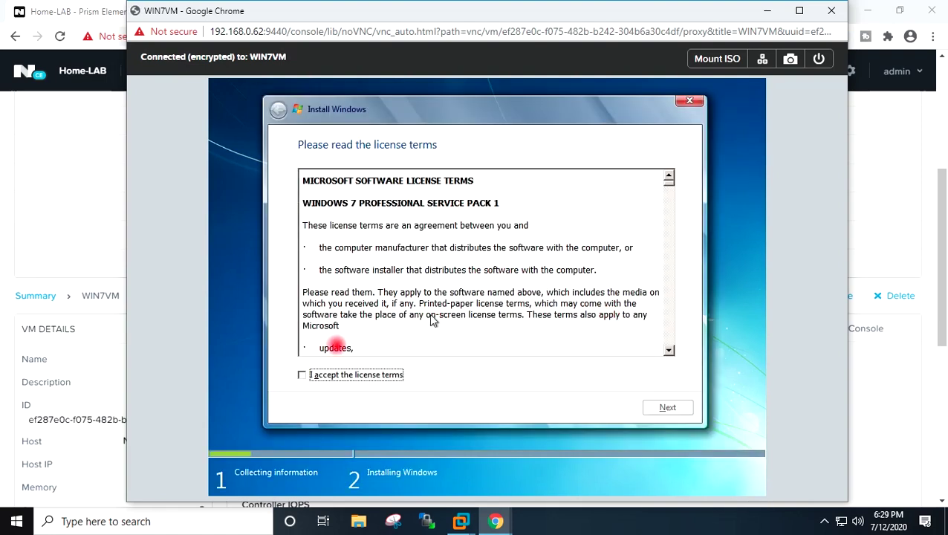
pyautogui.click(301, 374)
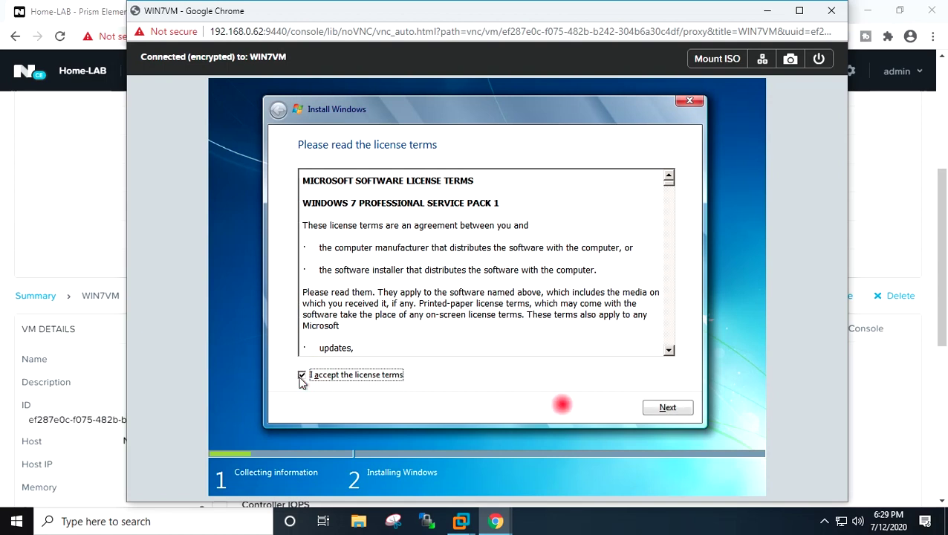
pyautogui.click(654, 411)
pyautogui.click(654, 412)
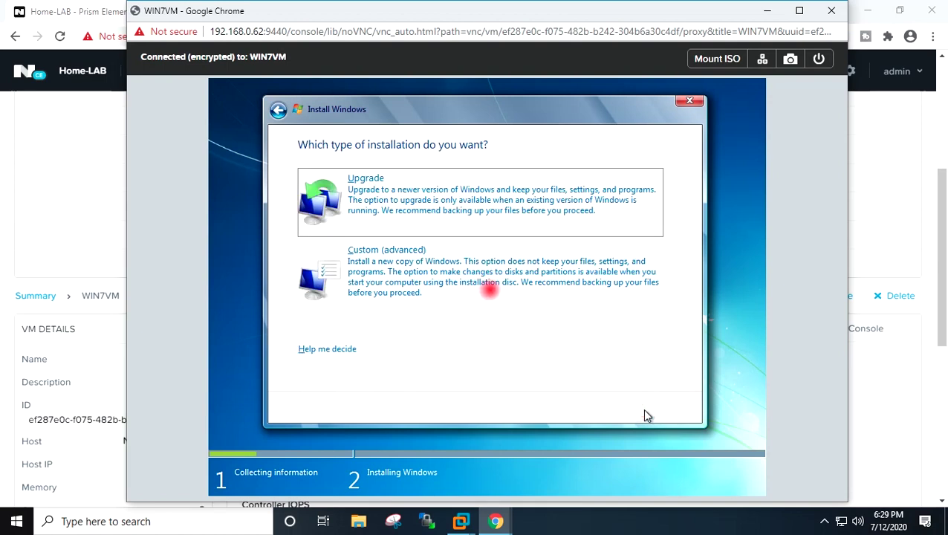
pyautogui.click(371, 265)
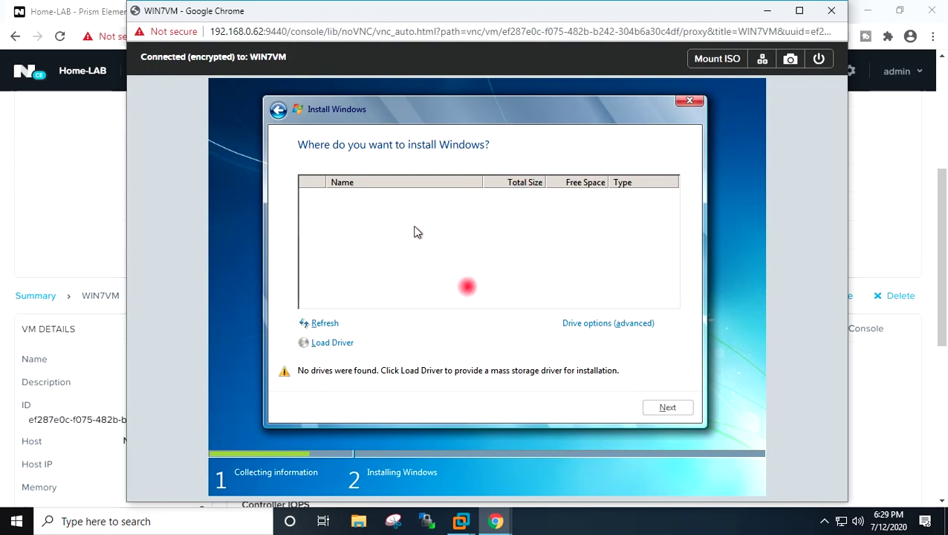
pyautogui.click(338, 343)
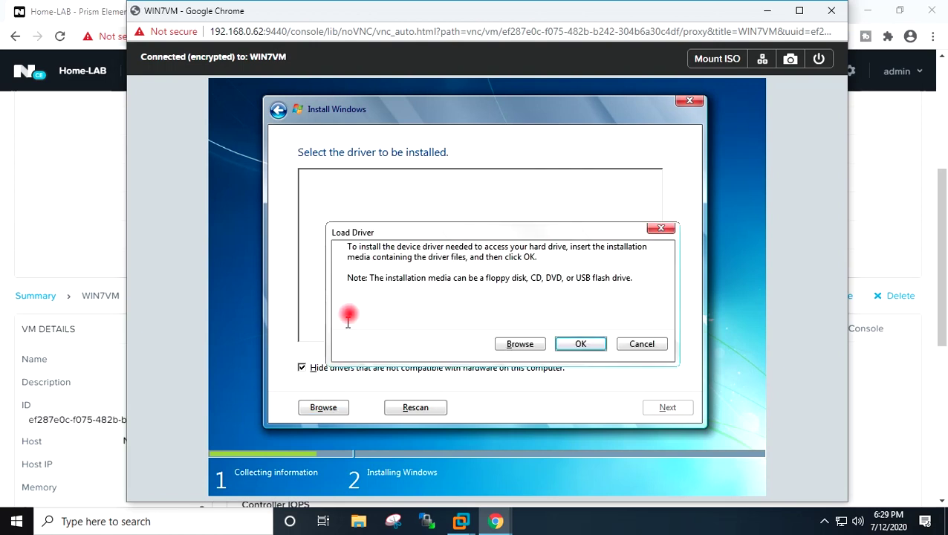
# - Browse to the Nutanix VirtIO drive's Windows 7 amd64 folder as the driver location
pyautogui.click(514, 344)
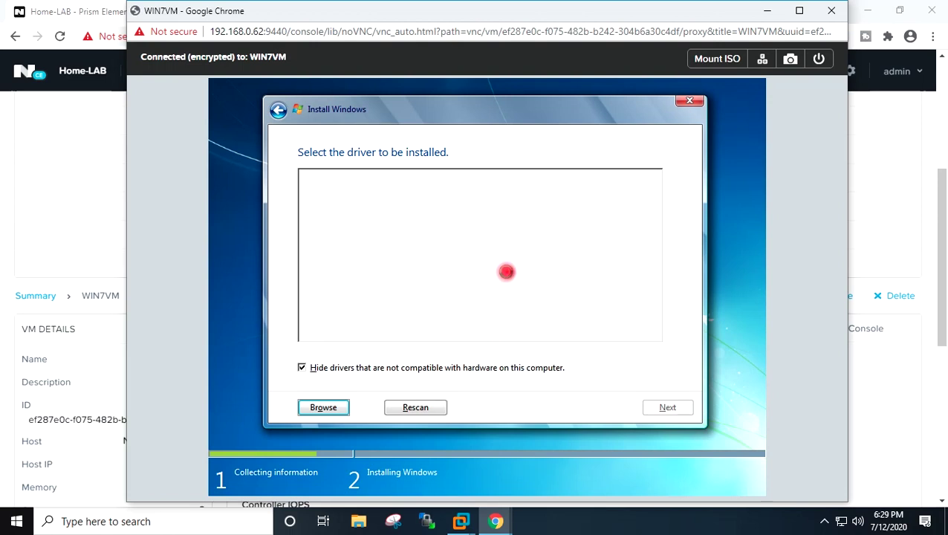
pyautogui.click(304, 369)
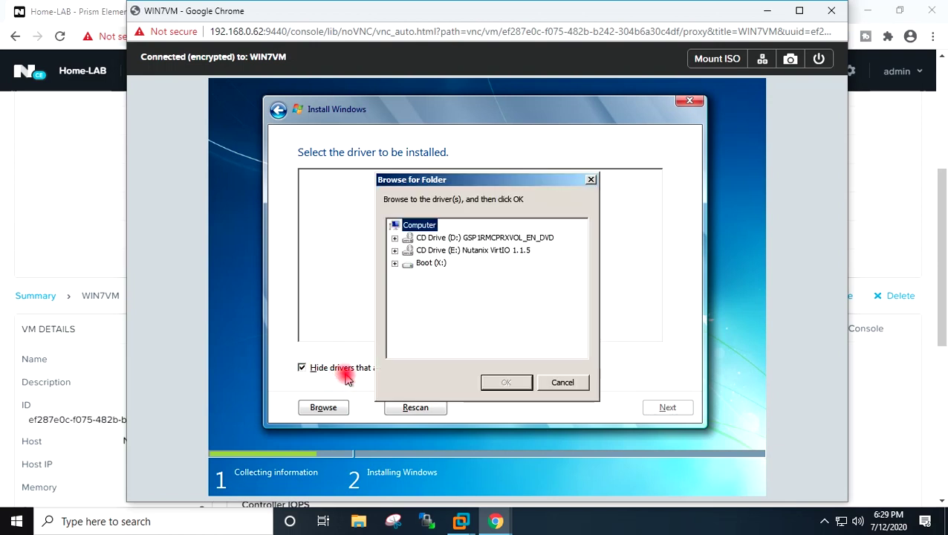
pyautogui.moveTo(486, 181)
pyautogui.mouseDown()
pyautogui.moveTo(592, 182)
pyautogui.moveTo(499, 186)
pyautogui.mouseUp()
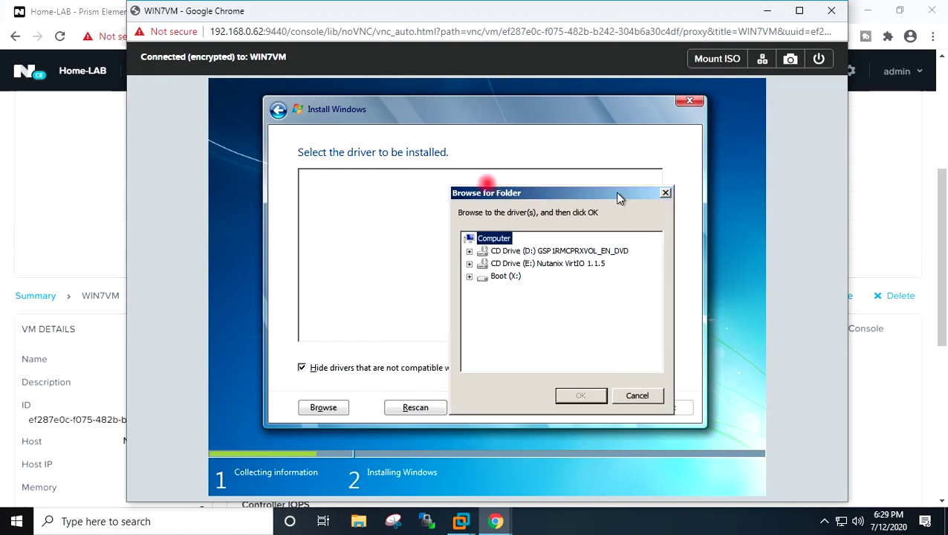
pyautogui.moveTo(499, 188); pyautogui.dragTo(518, 243)
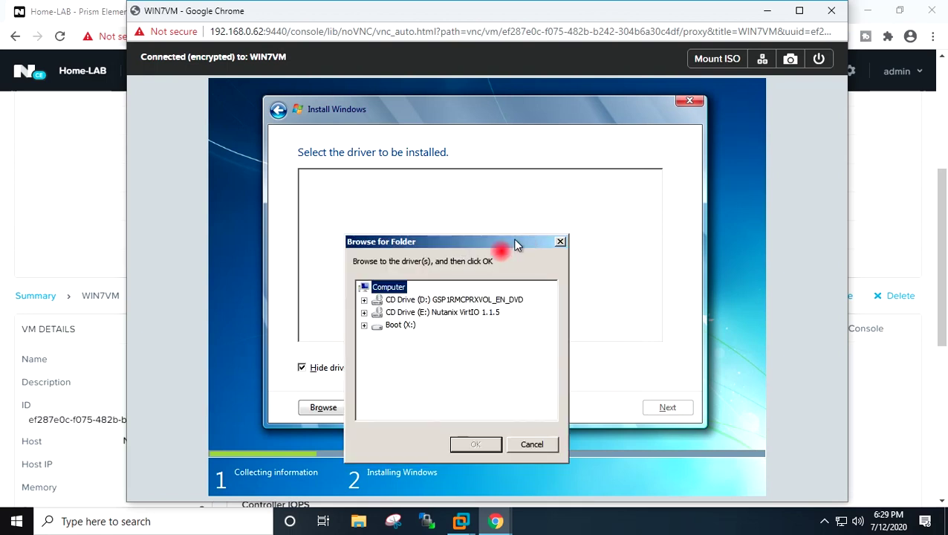
pyautogui.click(364, 313)
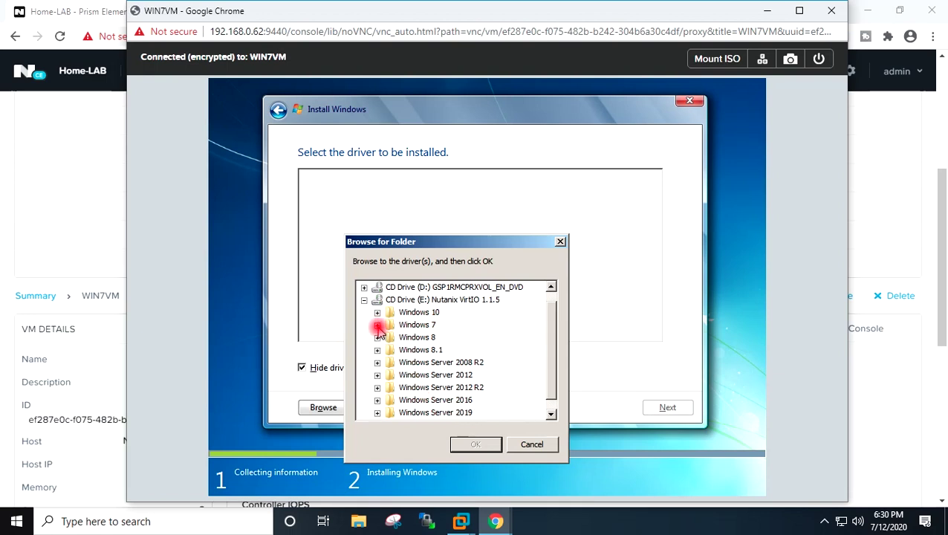
pyautogui.click(377, 325)
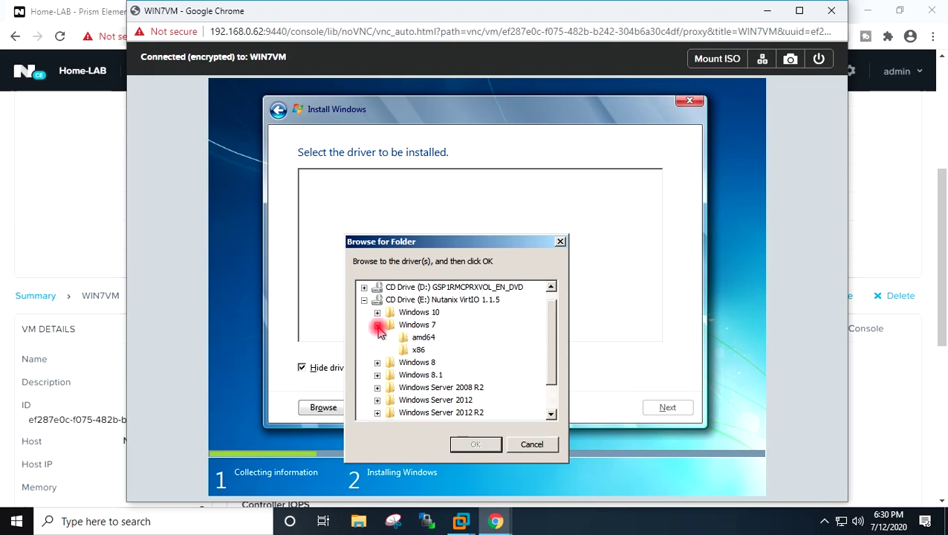
pyautogui.click(420, 338)
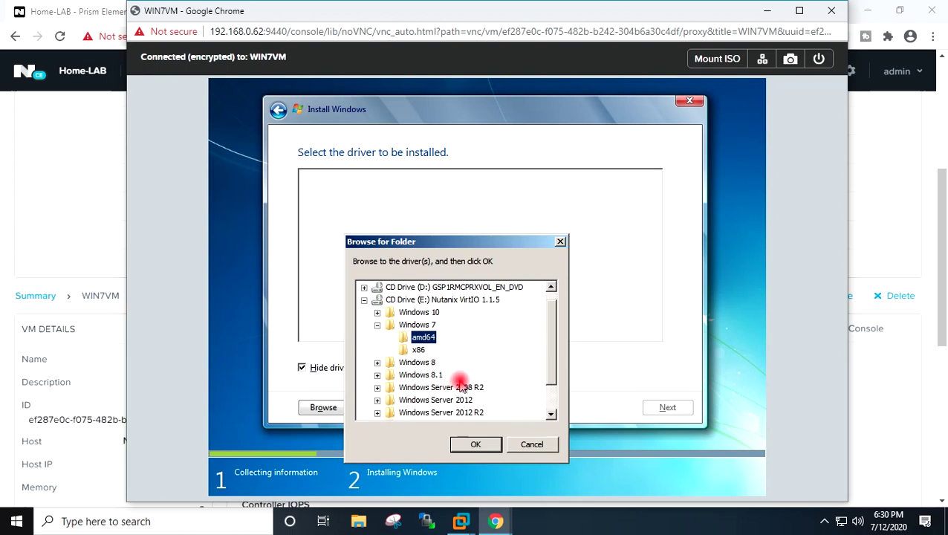
pyautogui.click(479, 445)
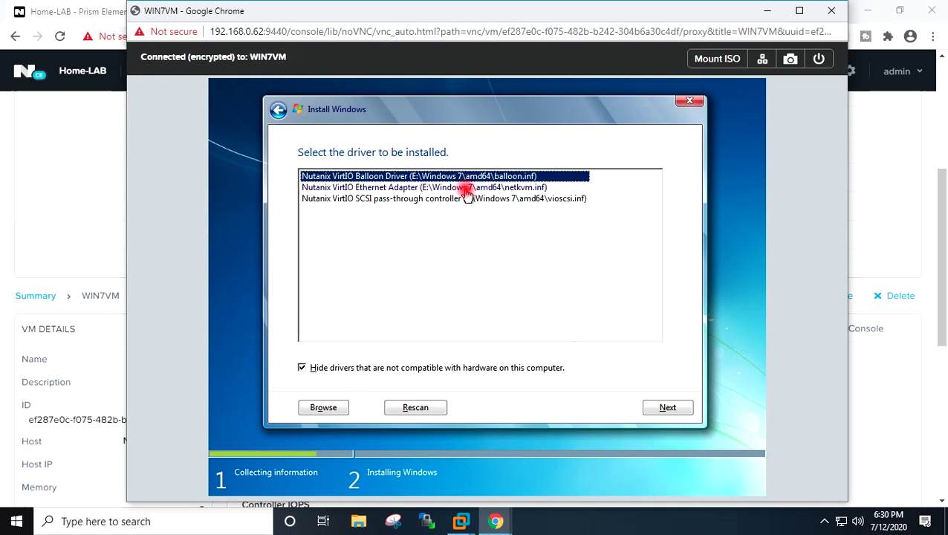
# - Select all three VirtIO drivers, including Ethernet Adapter and SCSI pass-through, and install them
pyautogui.keyDown('ctrl'); pyautogui.click(467, 189); pyautogui.keyUp('ctrl')
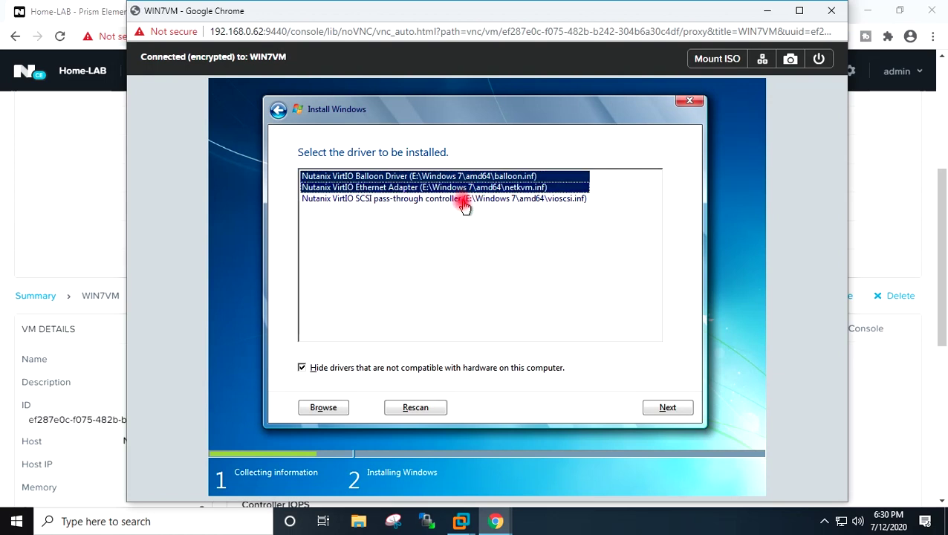
pyautogui.keyDown('ctrl'); pyautogui.click(461, 200); pyautogui.keyUp('ctrl')
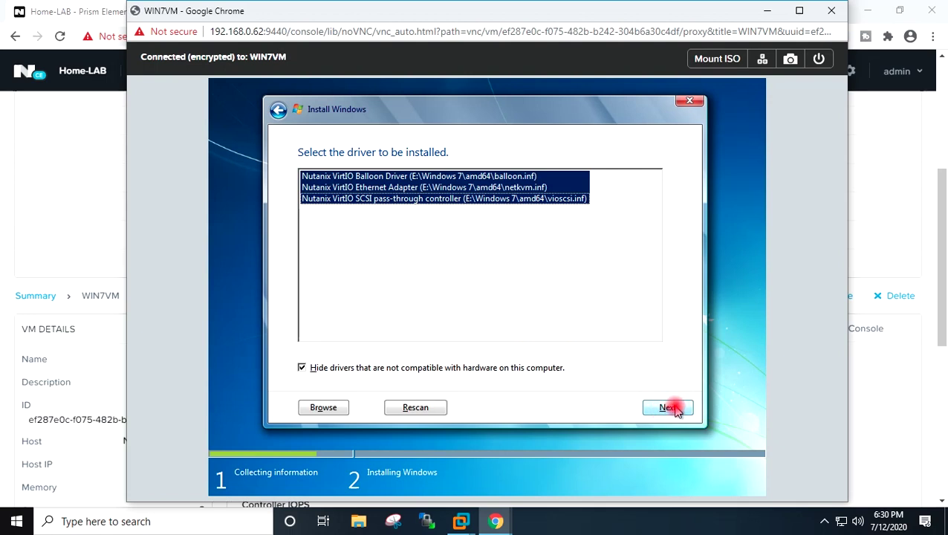
pyautogui.click(672, 408)
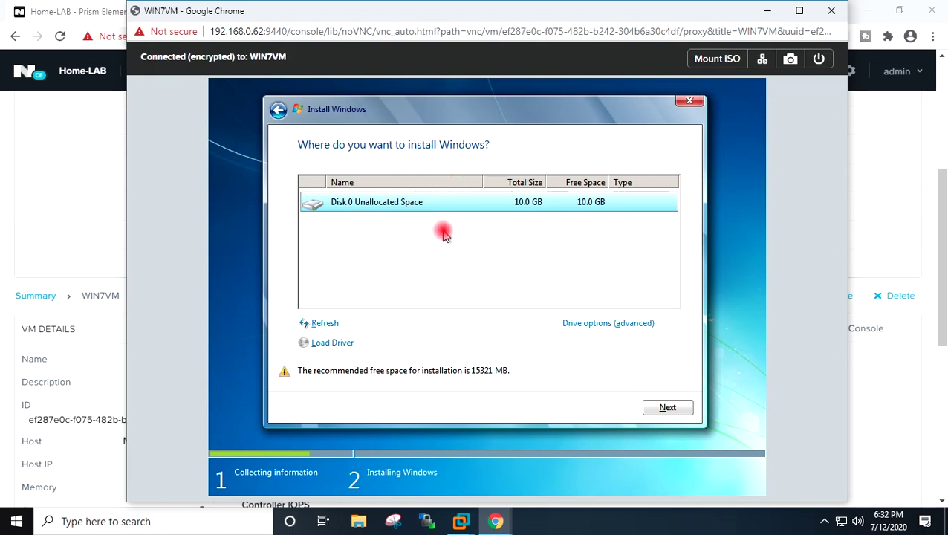
# - Create a 10240 MB partition on Disk 0 and install Windows onto it
pyautogui.click(596, 325)
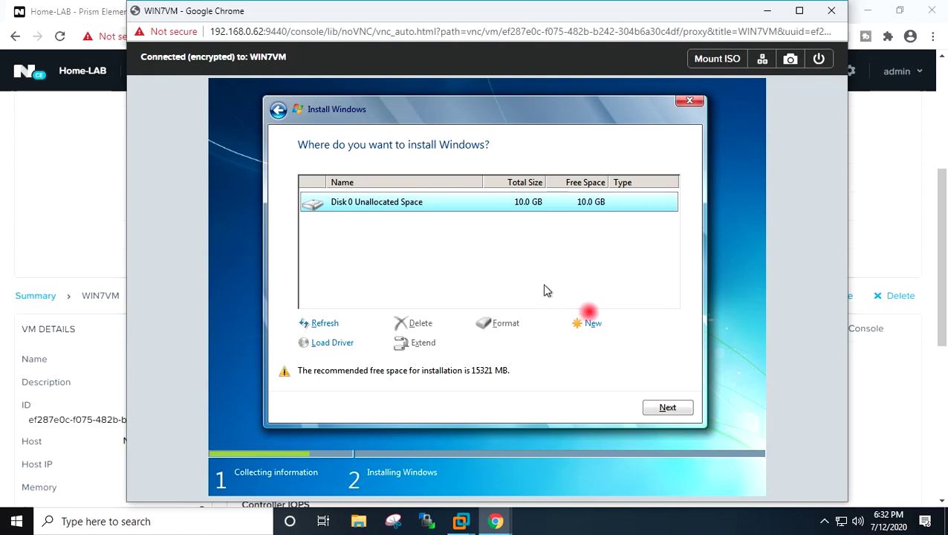
pyautogui.click(594, 324)
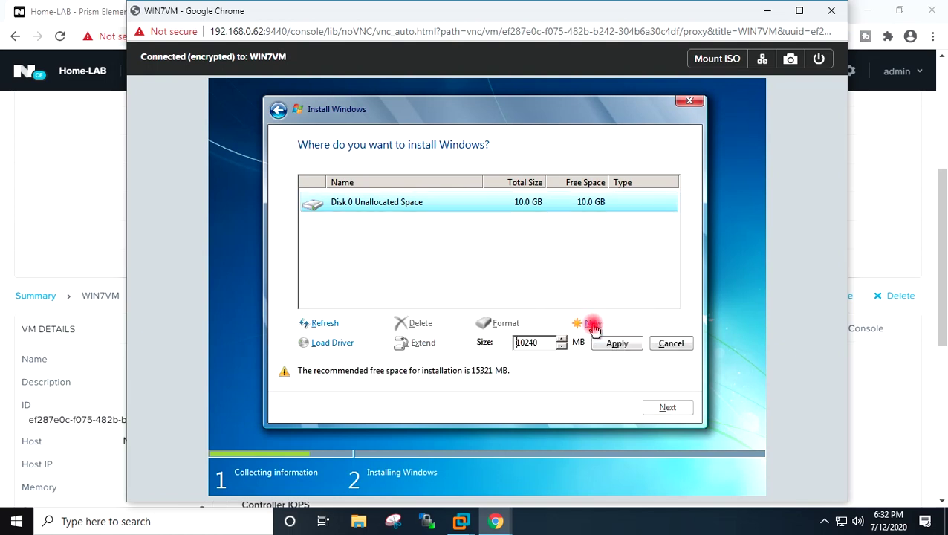
pyautogui.click(624, 348)
pyautogui.click(583, 346)
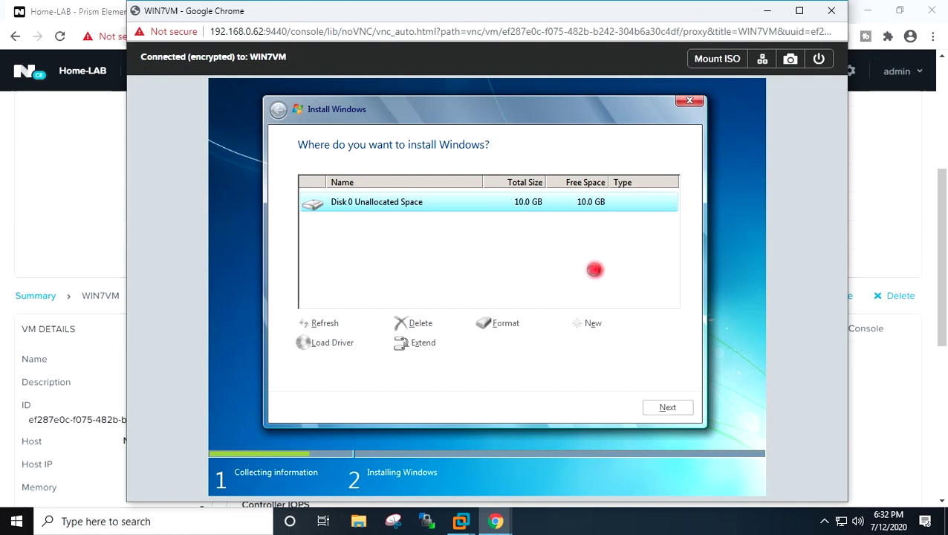
pyautogui.press('Return')
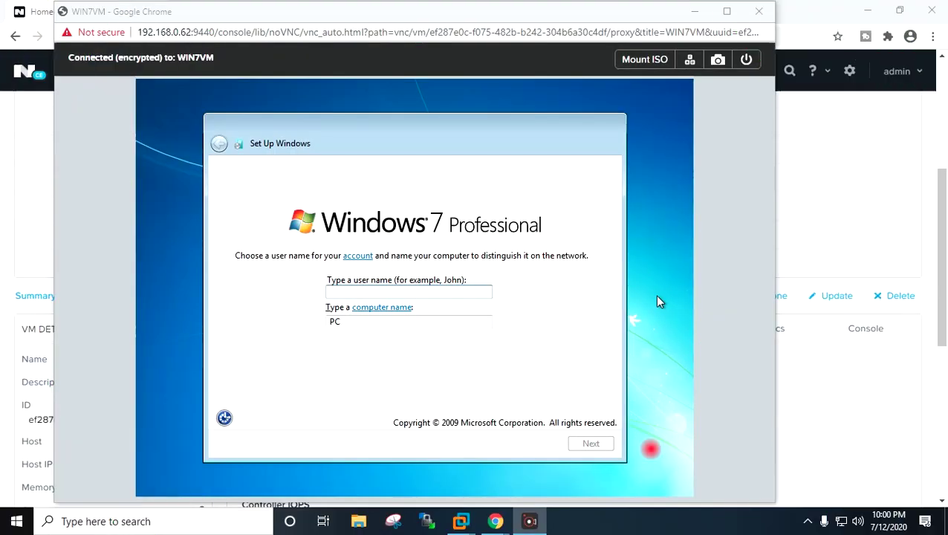
pyautogui.click(651, 450)
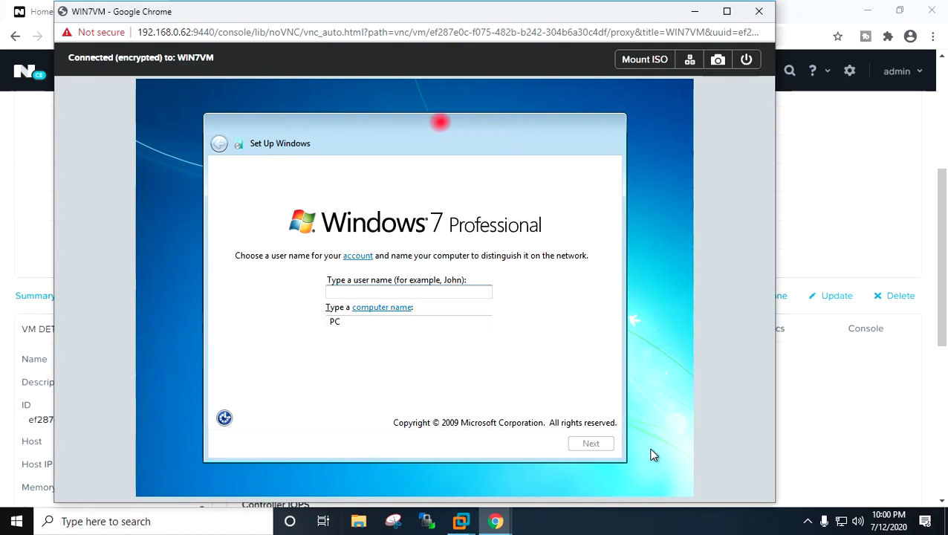
# - Enter user name Admin so the computer name fills in as Admin-PC, and continue
pyautogui.moveTo(462, 120); pyautogui.dragTo(464, 129)
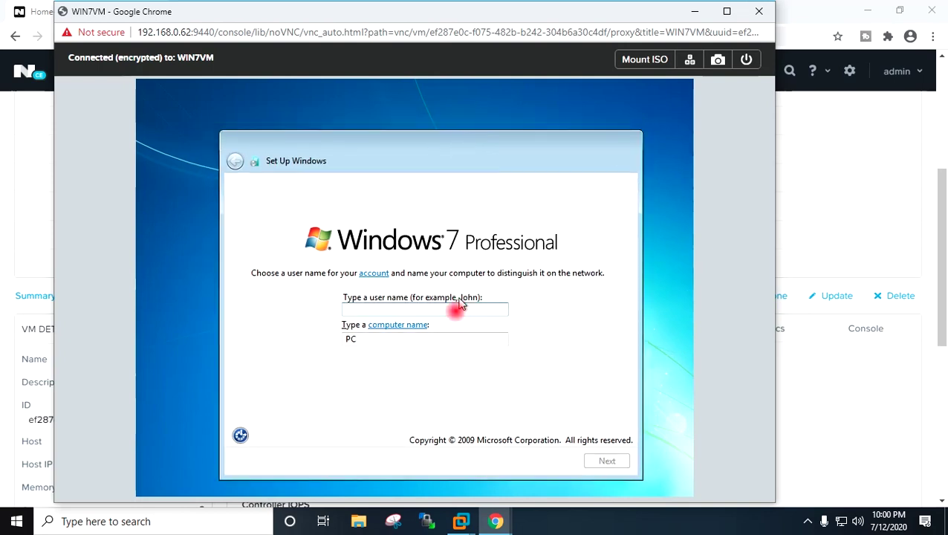
pyautogui.click(452, 309)
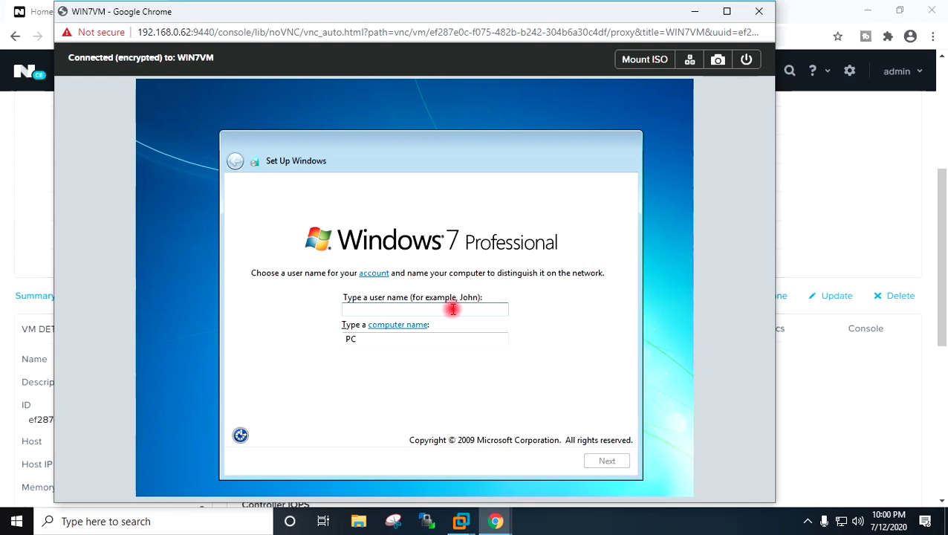
pyautogui.write('Admin')
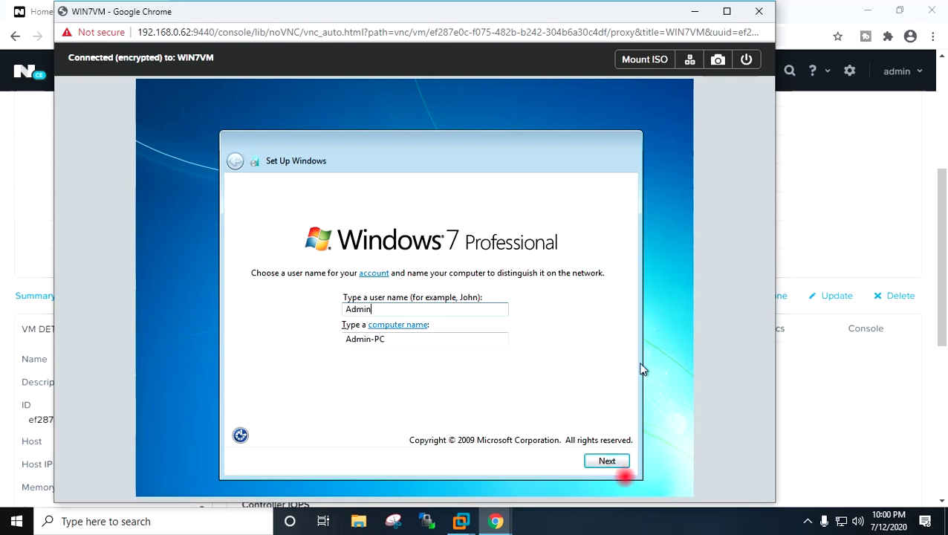
pyautogui.click(605, 460)
pyautogui.click(605, 461)
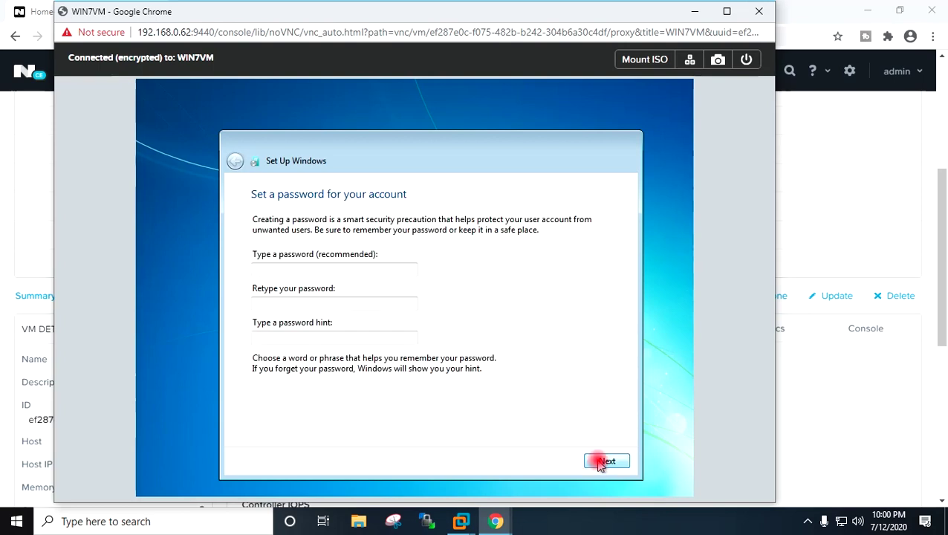
# - Set the account password, retype it to confirm, and add a password hint
pyautogui.click(405, 269)
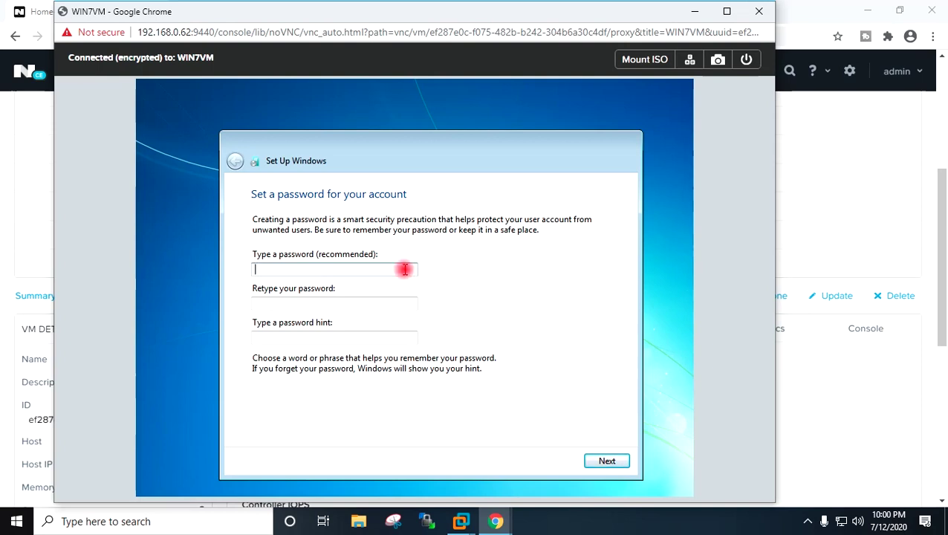
pyautogui.write('•••')
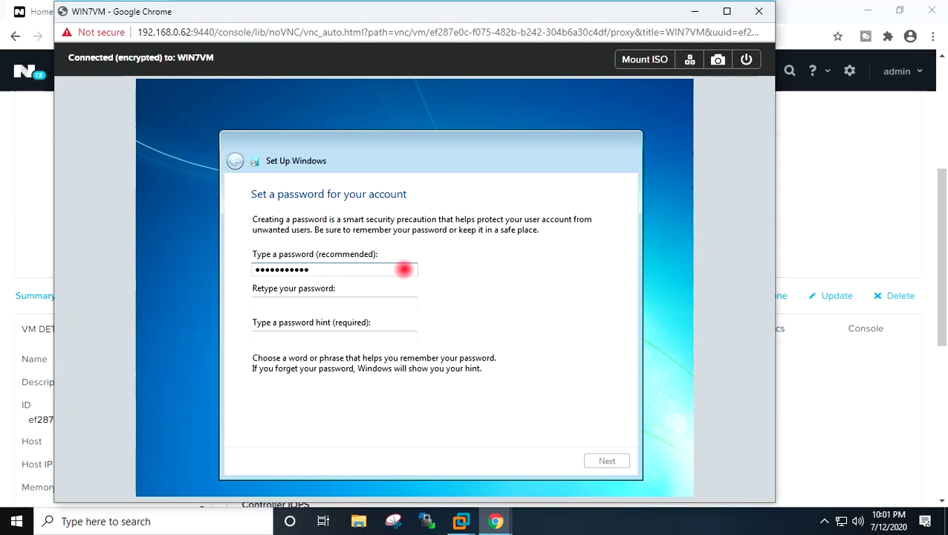
pyautogui.press('Tab')
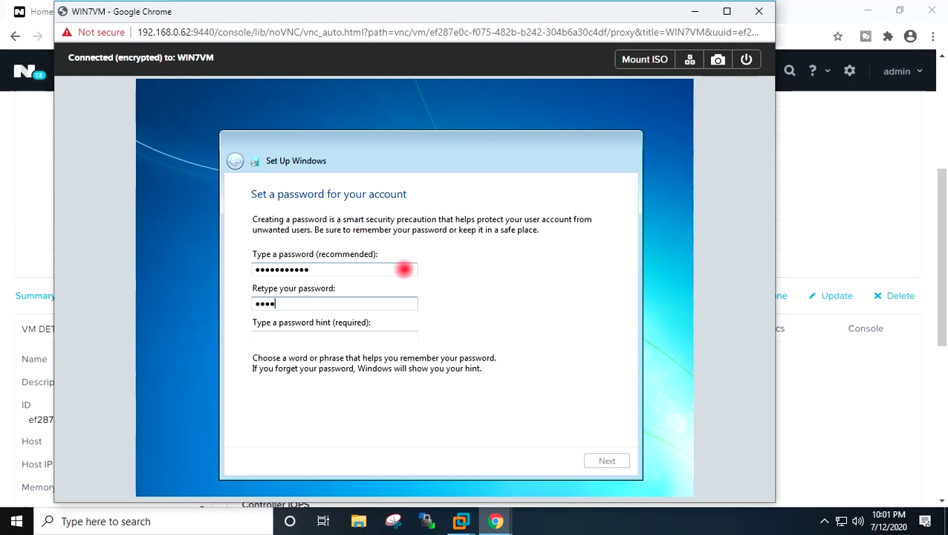
pyautogui.write('•••••••••••')
pyautogui.press('Tab')
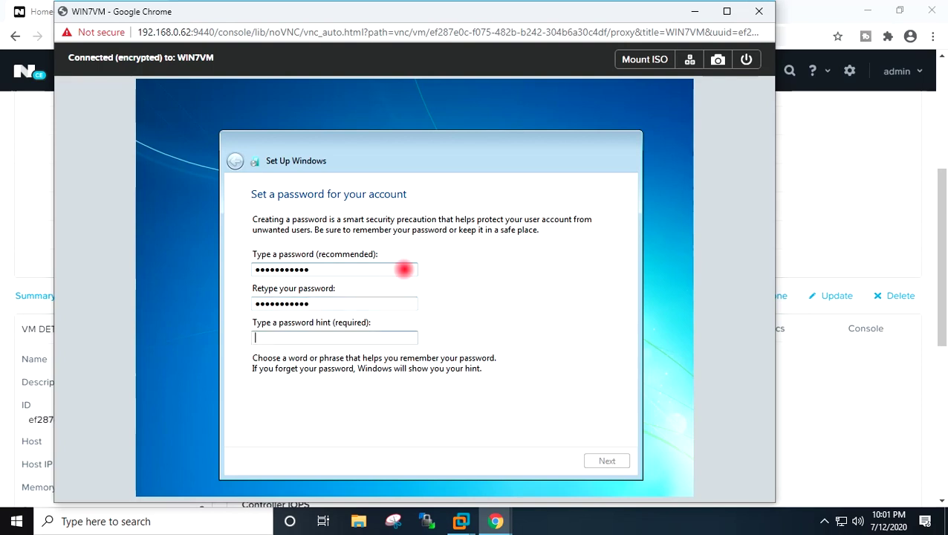
pyautogui.write('retype')
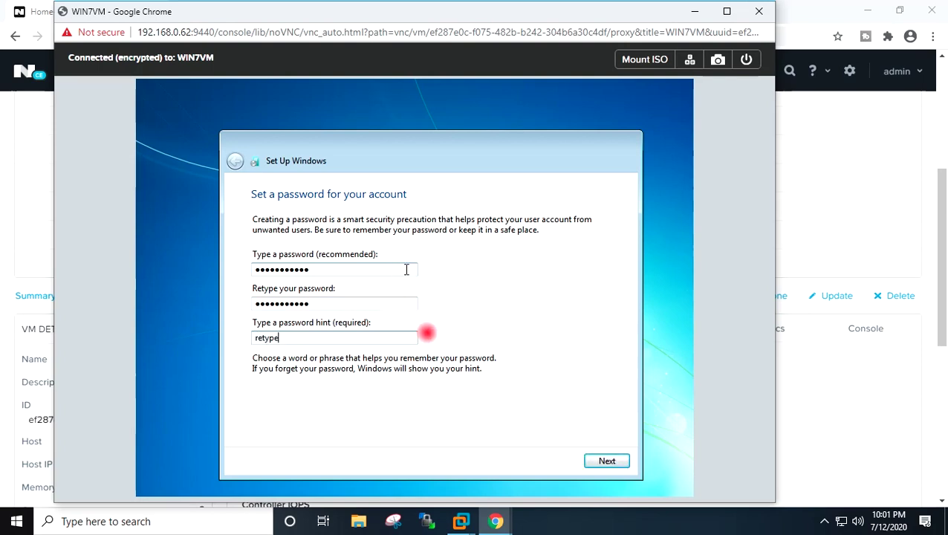
pyautogui.click(605, 462)
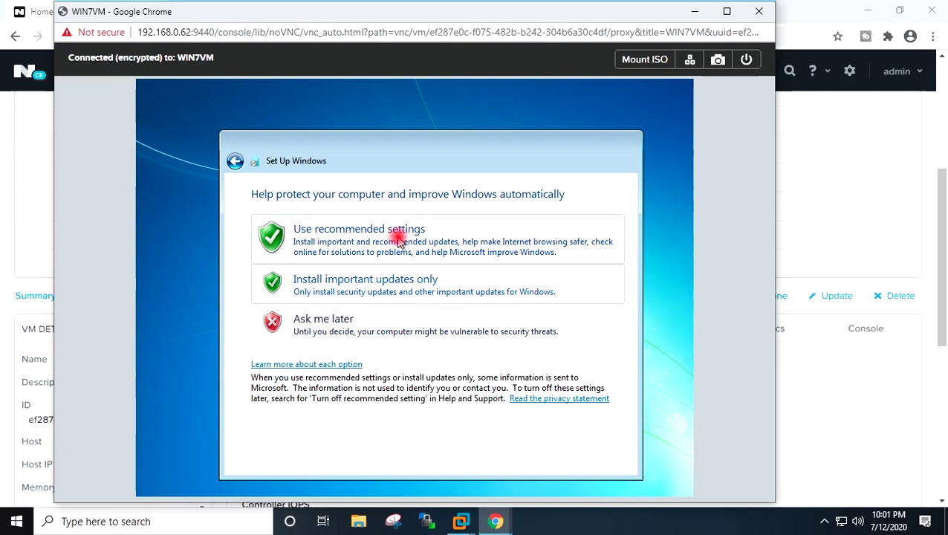
# - Accept recommended update settings and set the time zone to UTC+05:30 Chennai, Kolkata, Mumbai, New Delhi
pyautogui.click(400, 239)
pyautogui.click(399, 239)
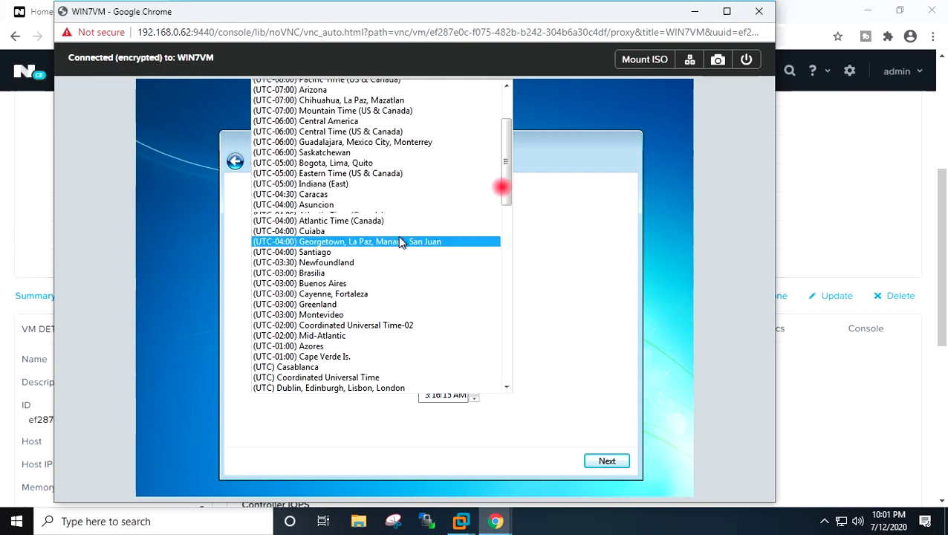
pyautogui.moveTo(508, 180); pyautogui.dragTo(504, 286)
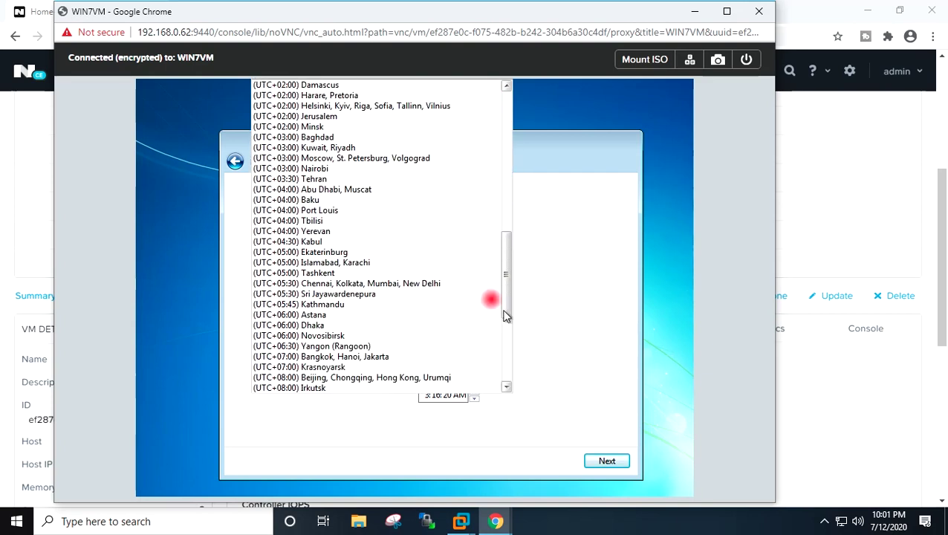
pyautogui.click(454, 282)
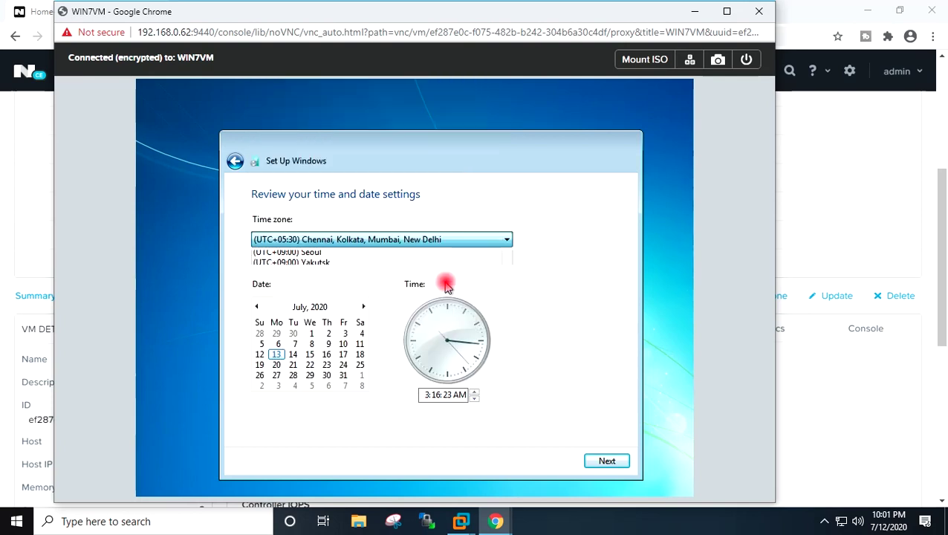
pyautogui.click(607, 461)
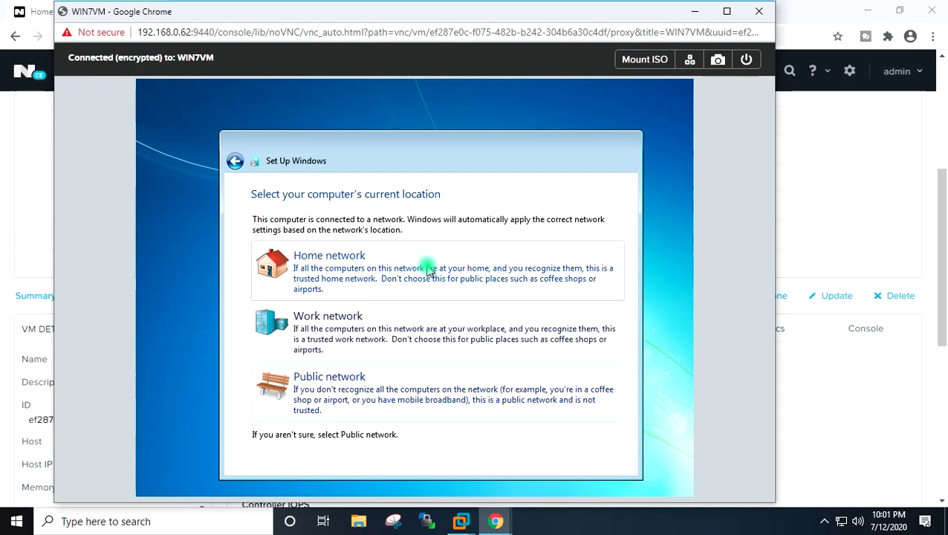
# - Choose Home network as the VM's network location
pyautogui.click(428, 270)
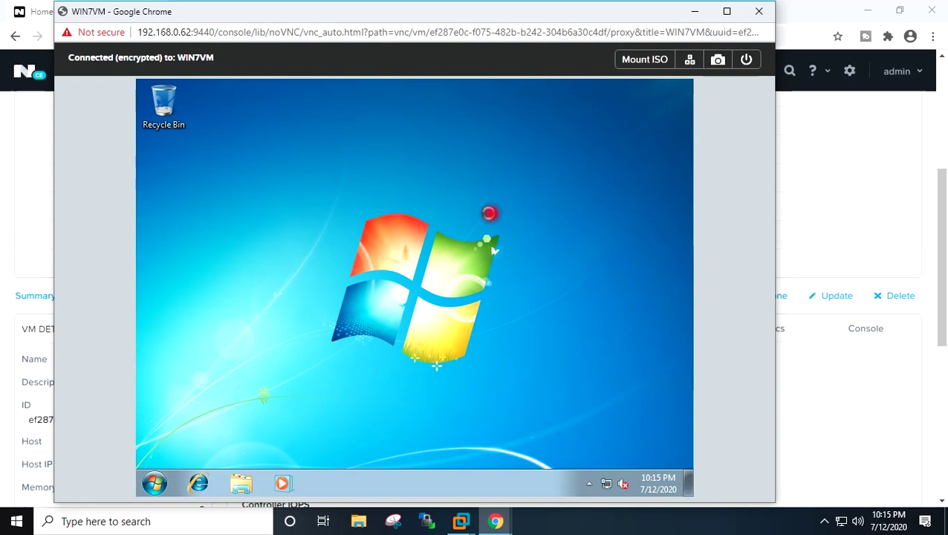
# - Refresh the Windows 7 desktop and launch a command prompt by searching cmd in Start
pyautogui.rightClick(491, 213)
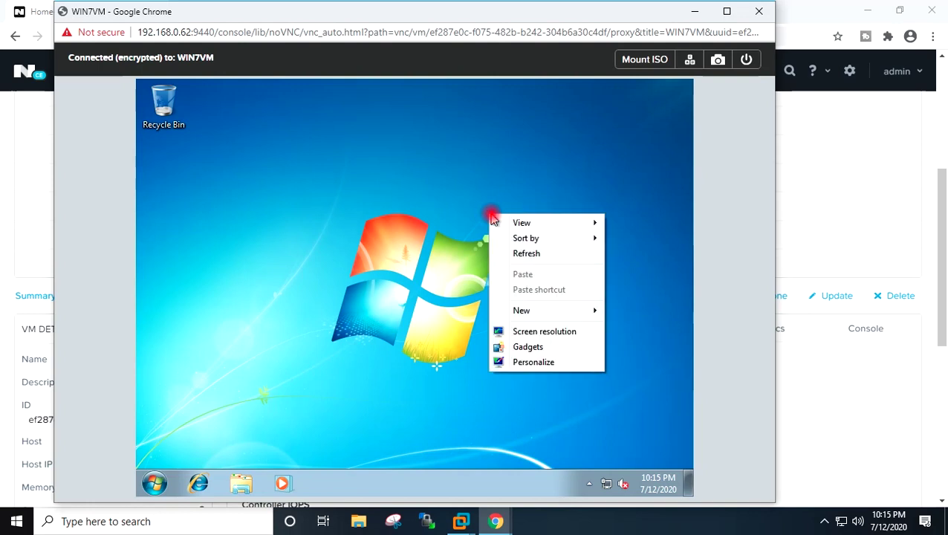
pyautogui.click(524, 256)
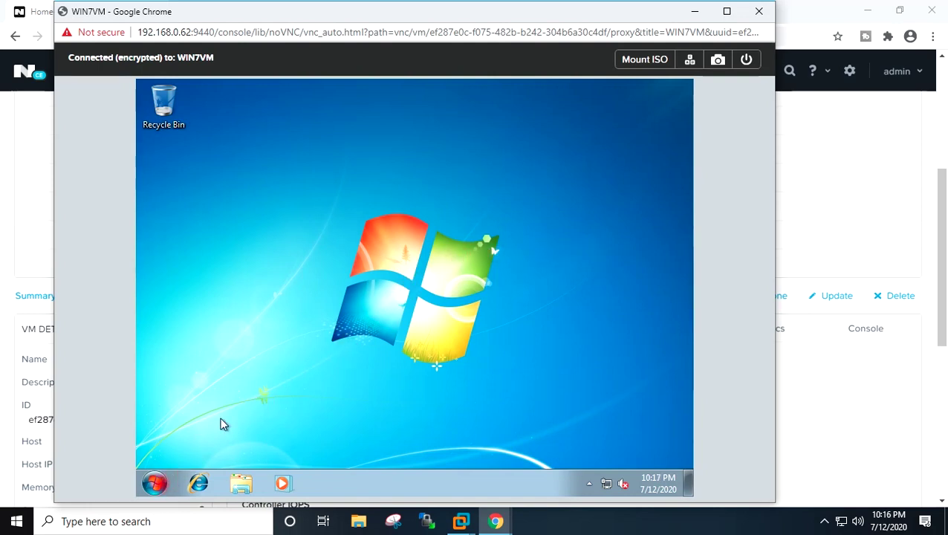
pyautogui.click(156, 485)
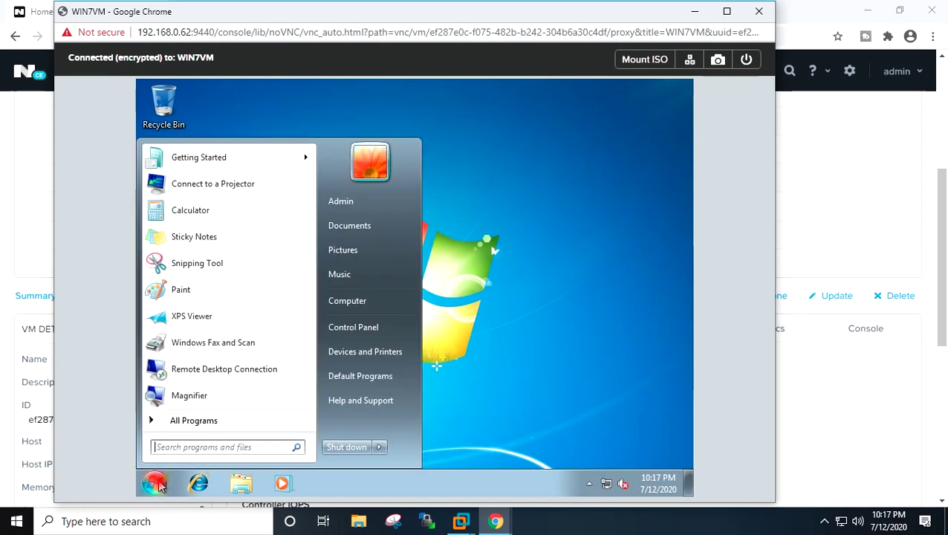
pyautogui.write('cm')
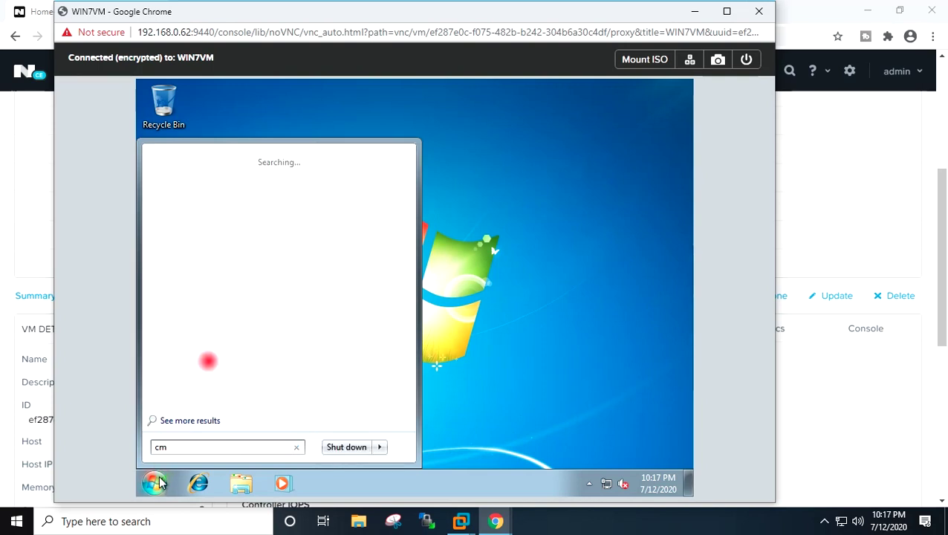
pyautogui.write('d')
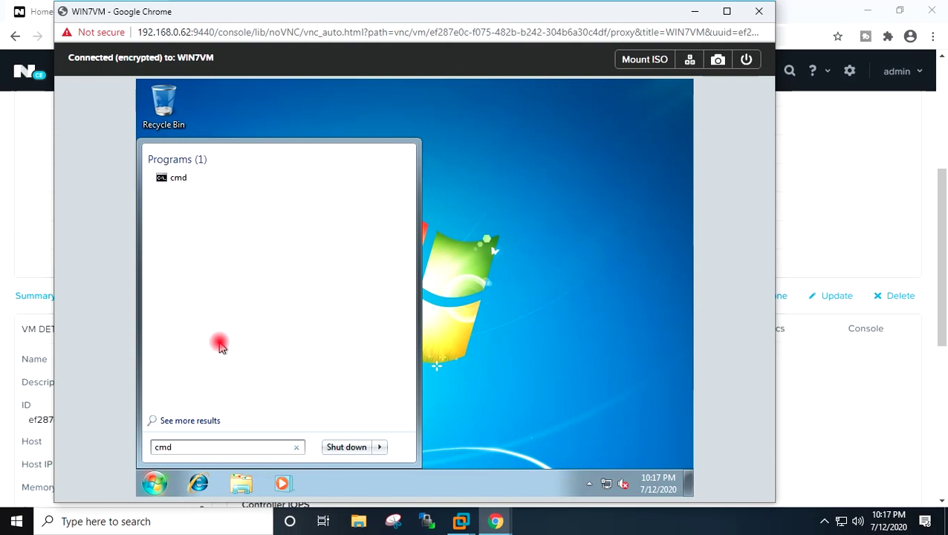
pyautogui.click(180, 177)
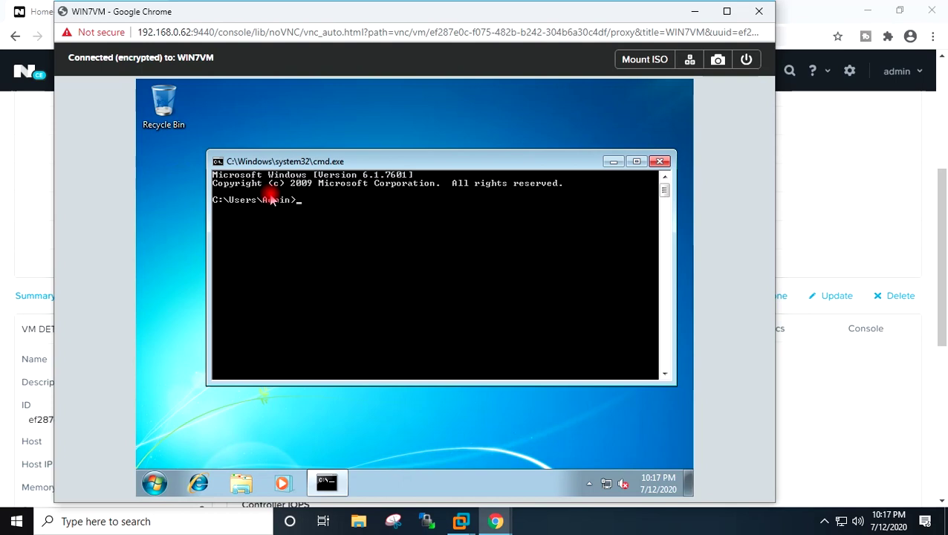
# - Run ping google.com, receiving 4 replies from 216.58.196.78 with 0% loss
pyautogui.write('ping goo')
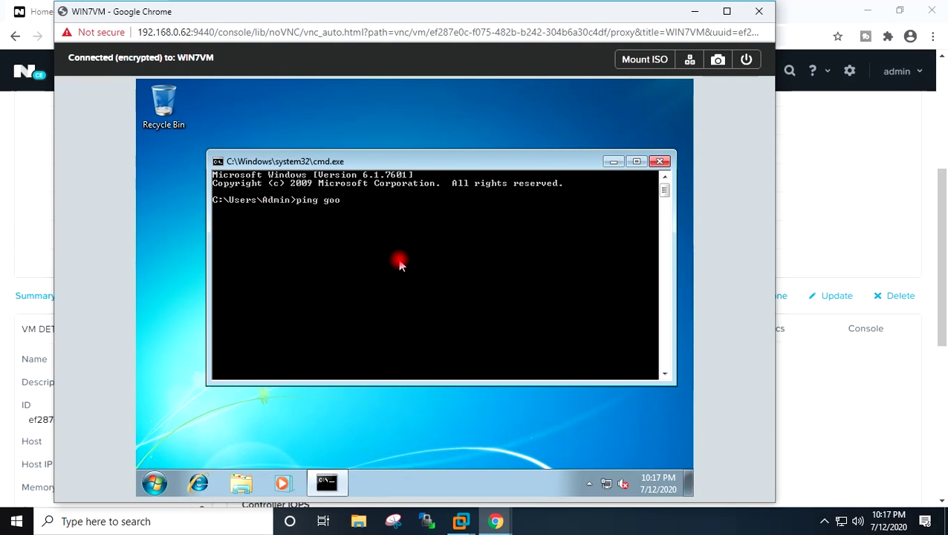
pyautogui.write('gle.com')
pyautogui.press('Return')
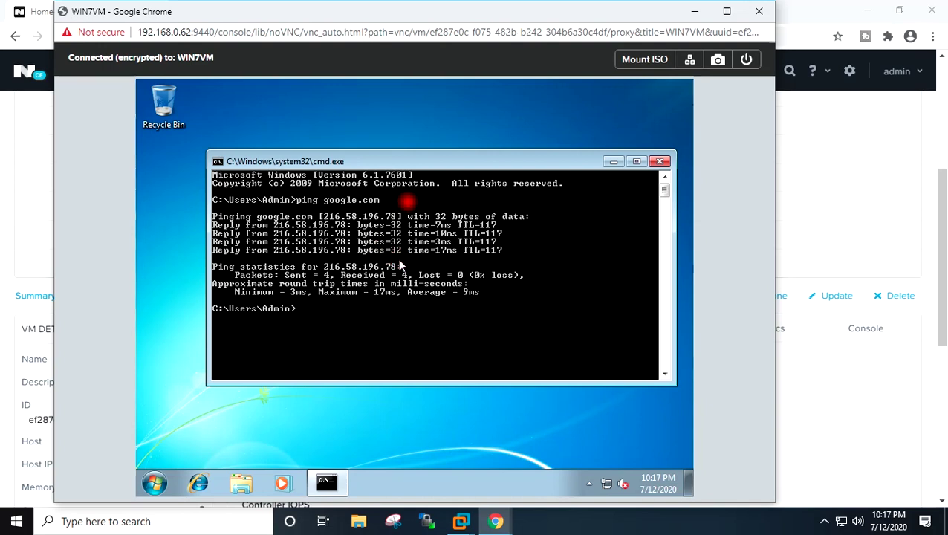
pyautogui.moveTo(415, 164); pyautogui.dragTo(393, 164)
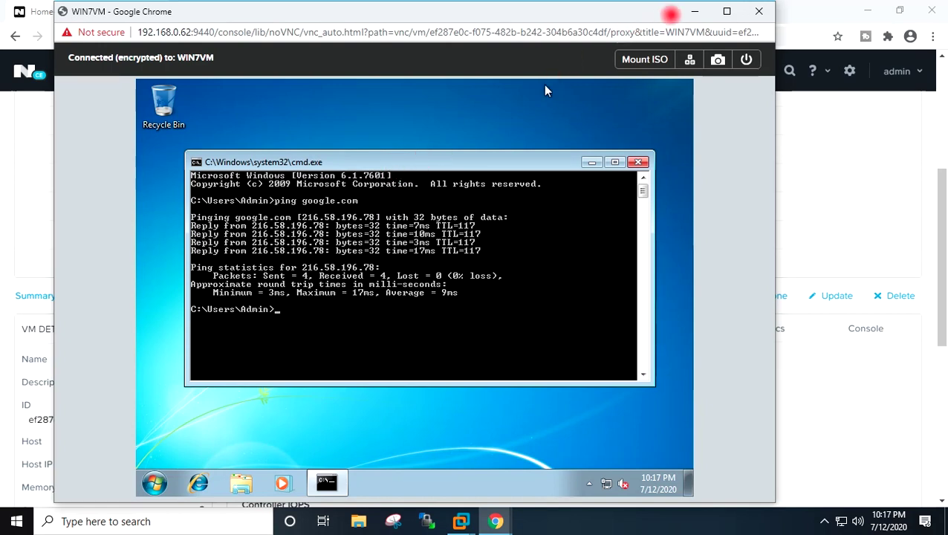
# - Minimize the VM console and switch Prism to the cluster Home dashboard
pyautogui.click(694, 10)
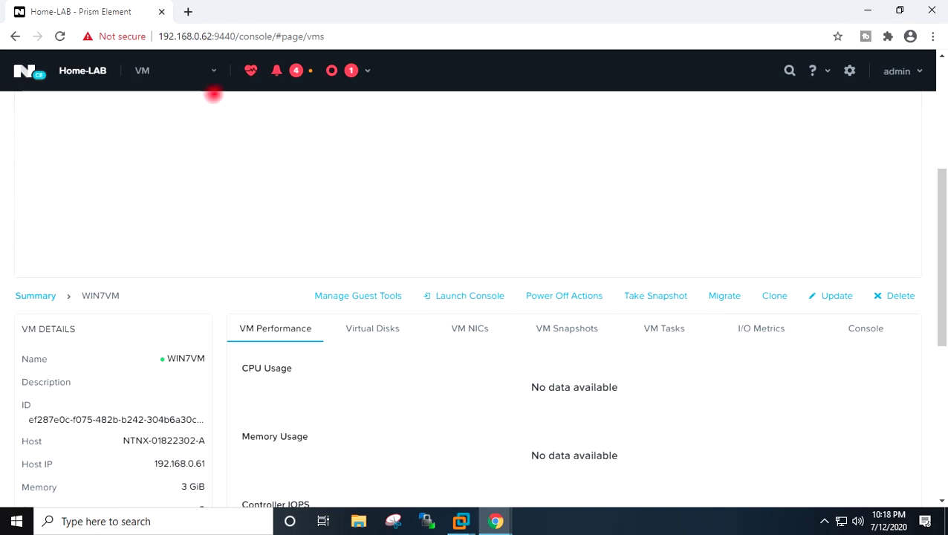
pyautogui.click(214, 72)
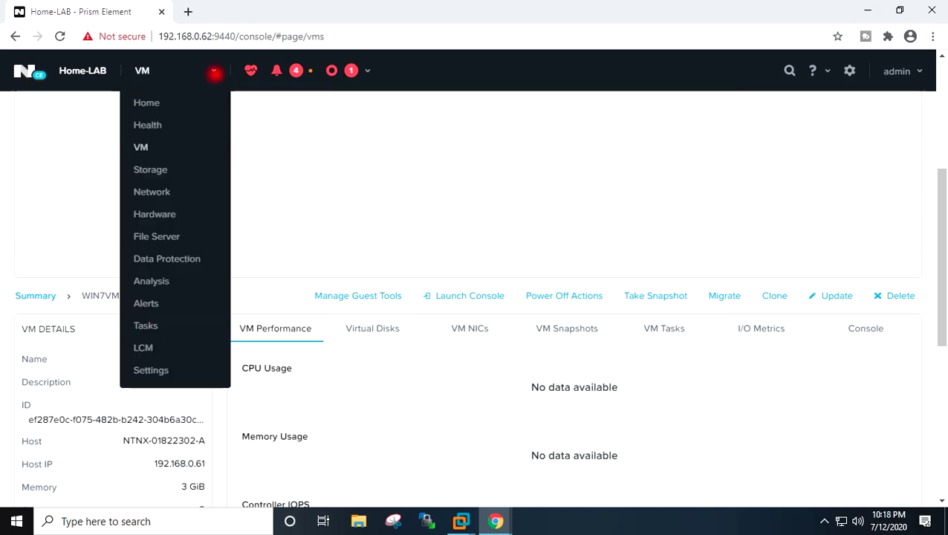
pyautogui.click(147, 102)
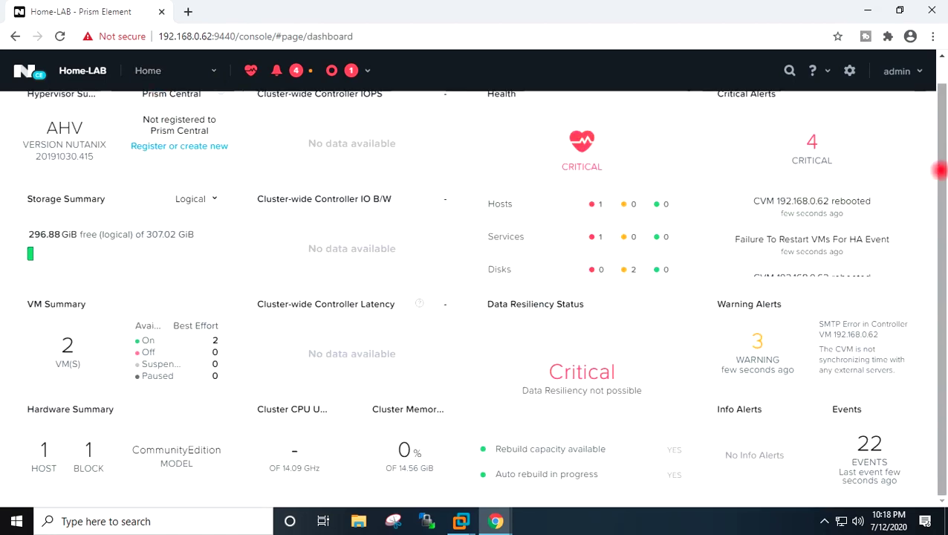
pyautogui.moveTo(944, 168); pyautogui.dragTo(940, 117)
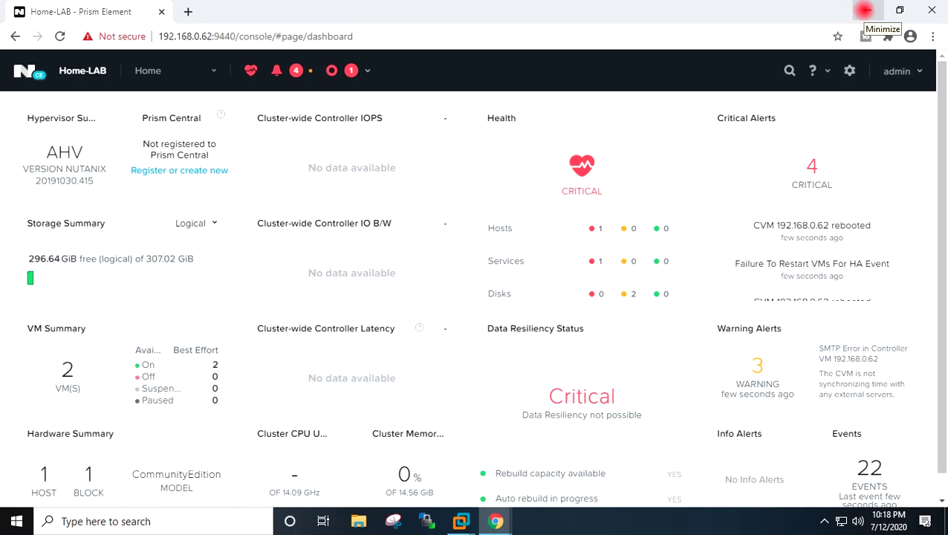
# - Minimize Chrome and refresh the host Windows desktop
pyautogui.click(865, 11)
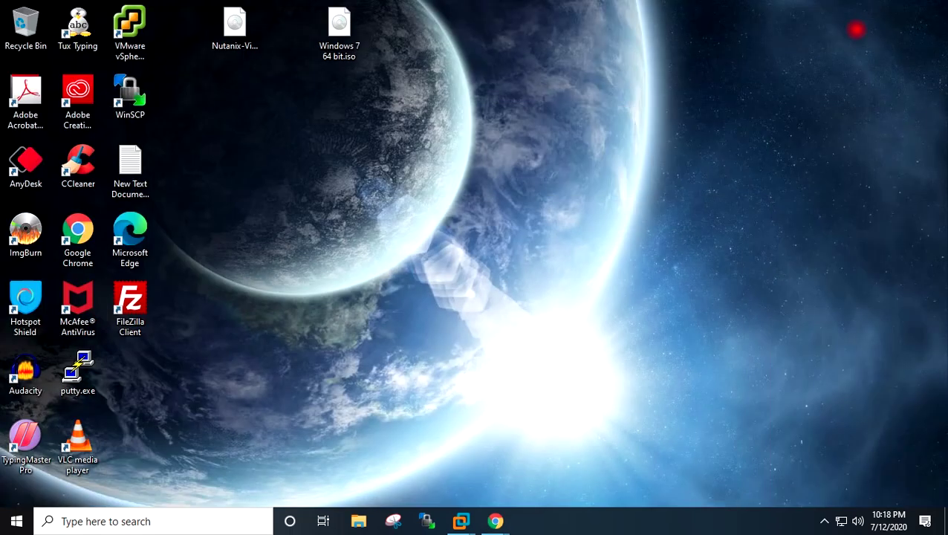
pyautogui.rightClick(735, 106)
pyautogui.click(757, 142)
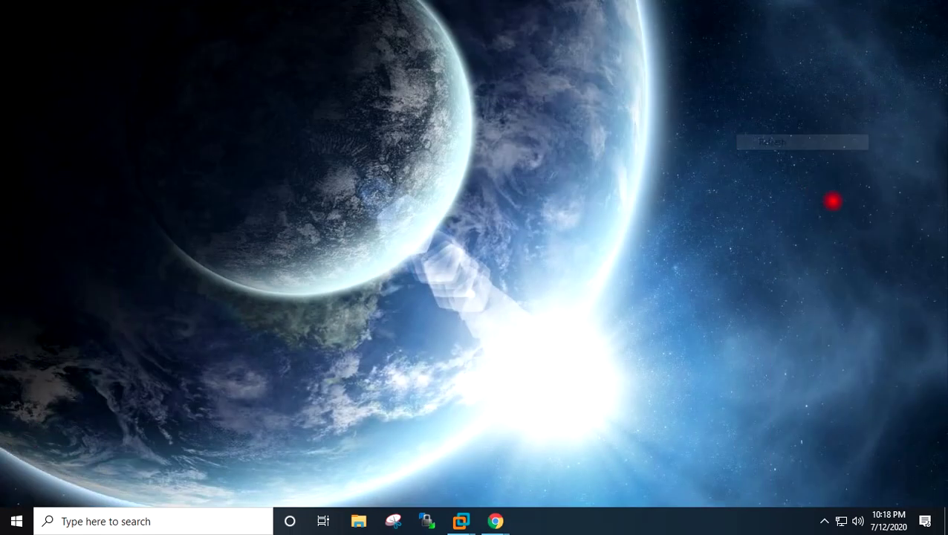